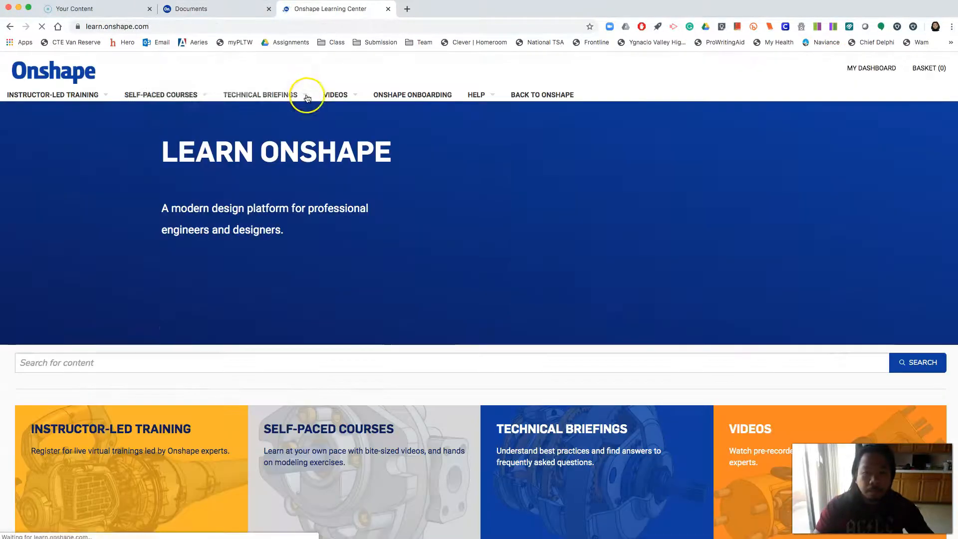
Browse the learning pathways among the self-paced courses and open the Introduction to CAD pathway.
mouse_move(181, 93)
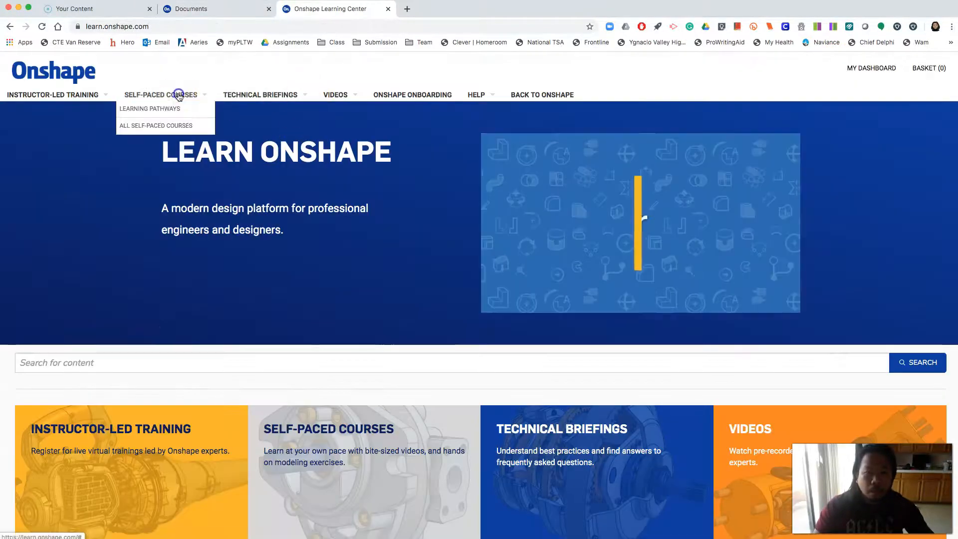
click(173, 114)
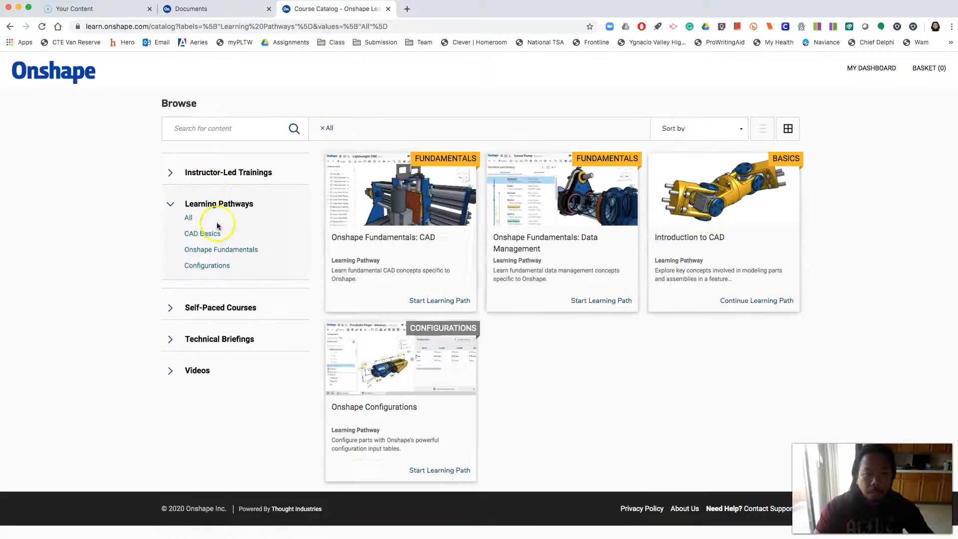
click(716, 216)
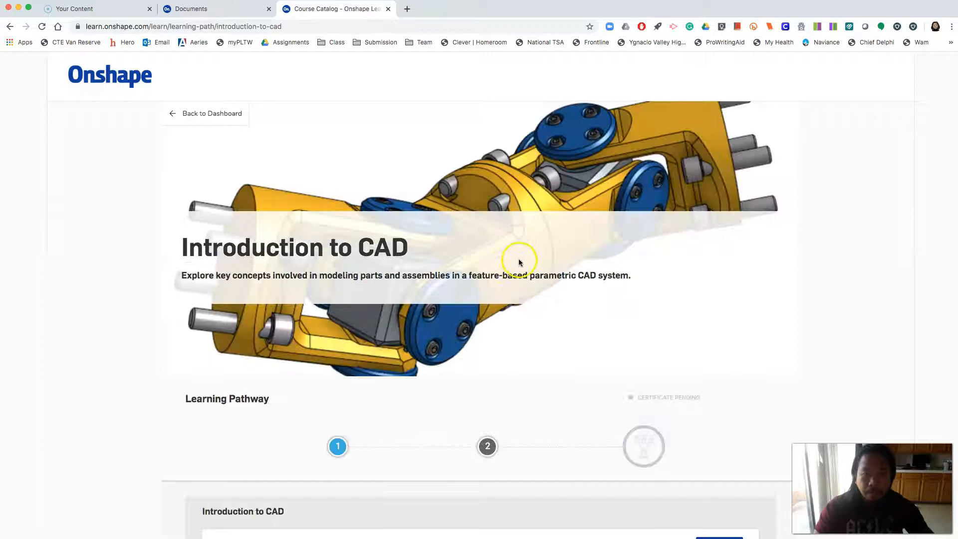
Open the Introduction to Part Design course and go to its Extrude exercise under Feature Creation.
scroll(519, 262, down, 9)
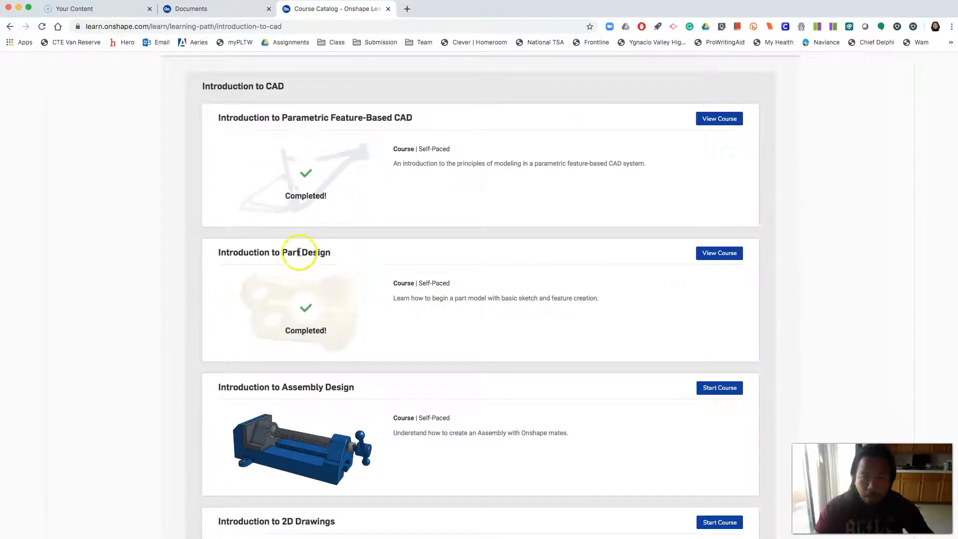
click(717, 255)
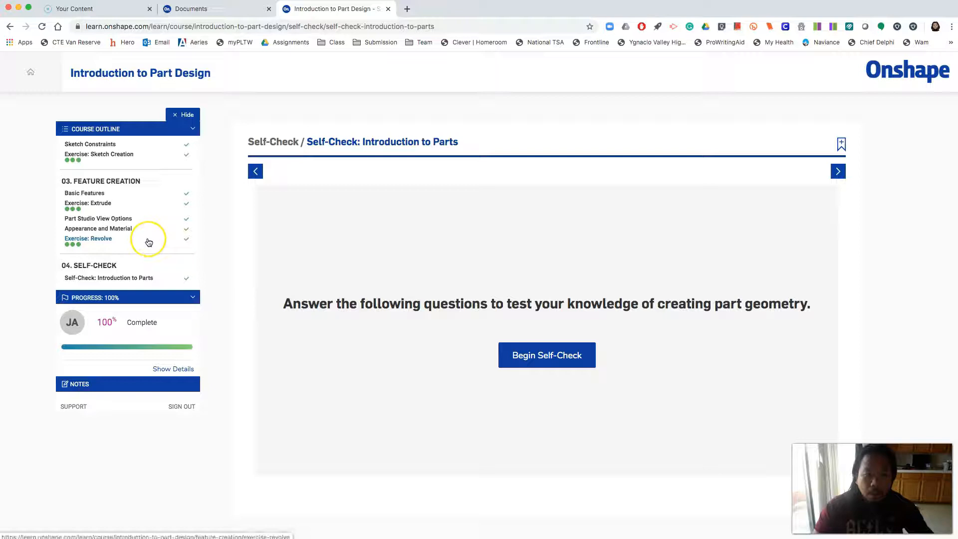
click(97, 194)
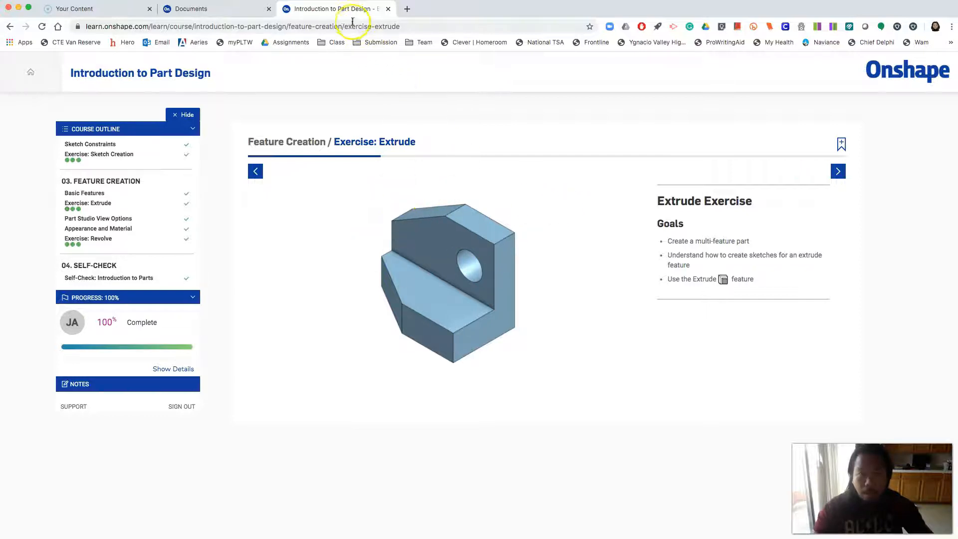
Separate the Extrude exercise and the Onshape Documents page into two browser windows and arrange them side by side.
drag(349, 13, 384, 73)
drag(255, 72, 239, 59)
drag(247, 8, 442, 45)
drag(304, 63, 297, 15)
drag(956, 206, 302, 214)
drag(392, 45, 516, 12)
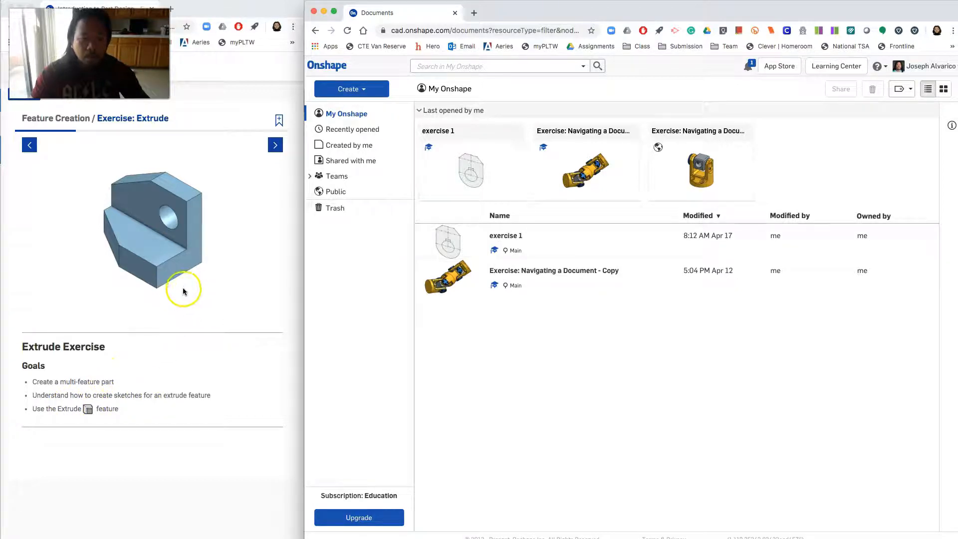
Advance the Extrude exercise to its Step 1 slide and widen the exercise window slightly.
click(275, 145)
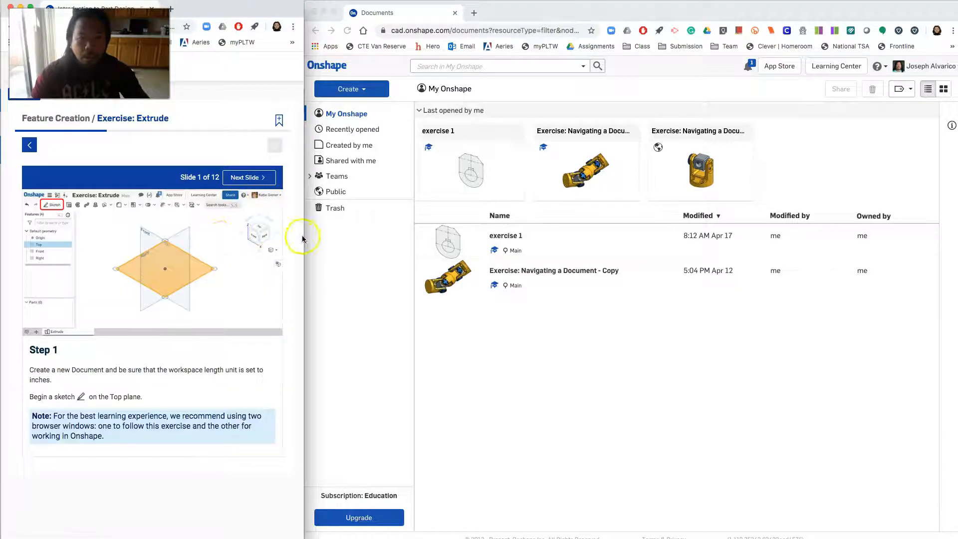
drag(303, 242, 325, 273)
click(511, 357)
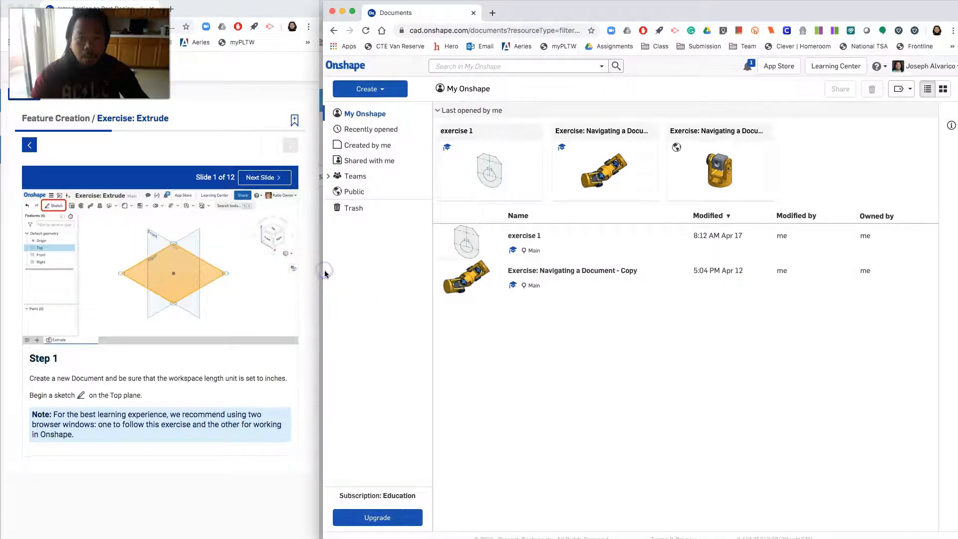
Create a new Onshape document named "exercise: extrude".
click(380, 90)
click(369, 105)
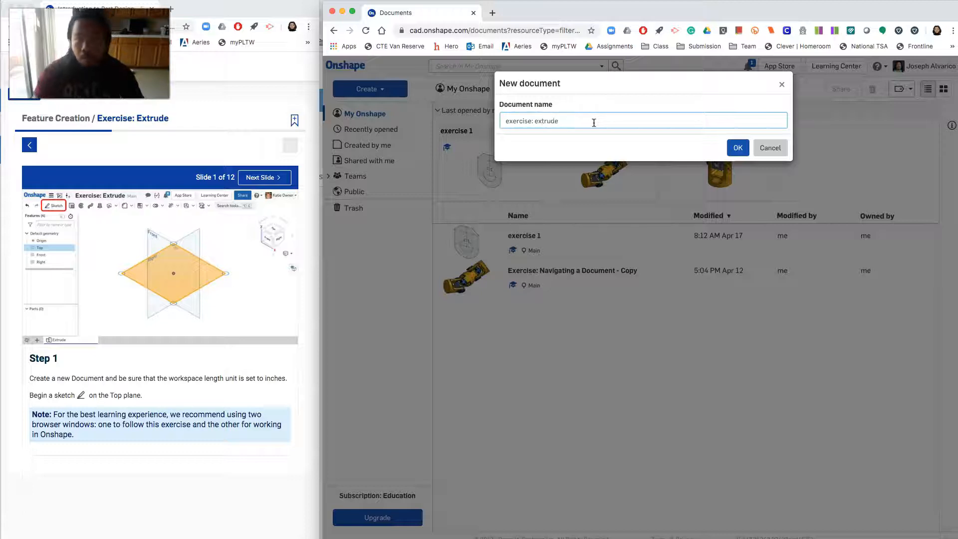
click(739, 148)
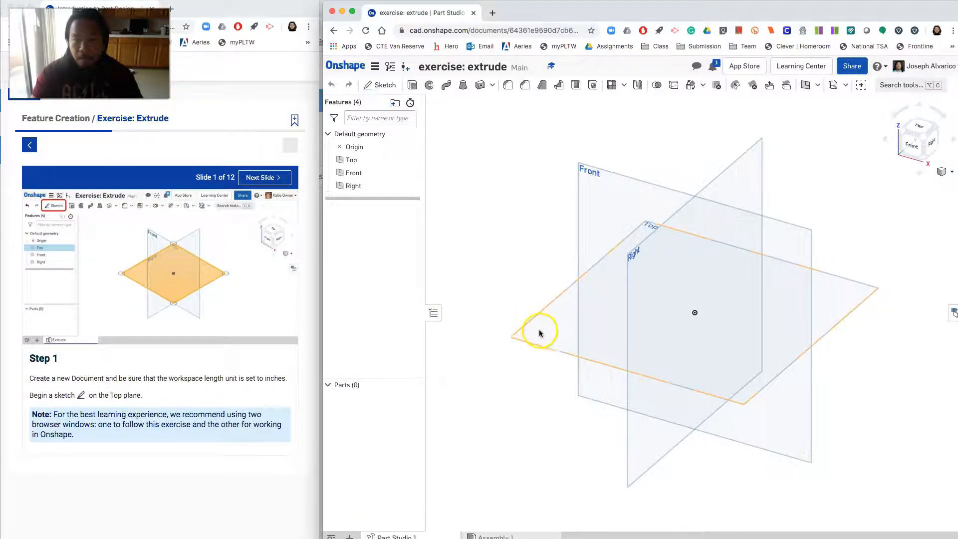
Start a sketch on the Top plane and view it normal to that plane.
click(381, 85)
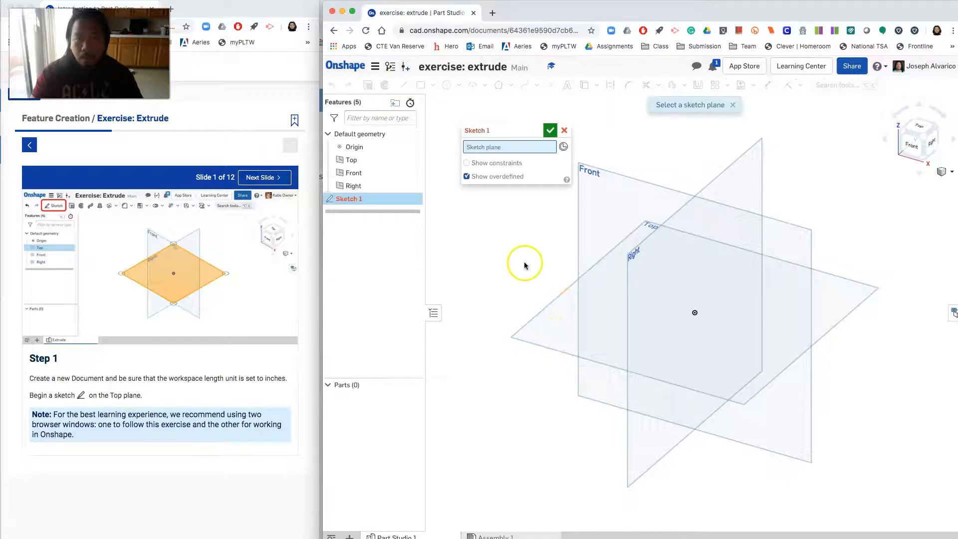
click(544, 333)
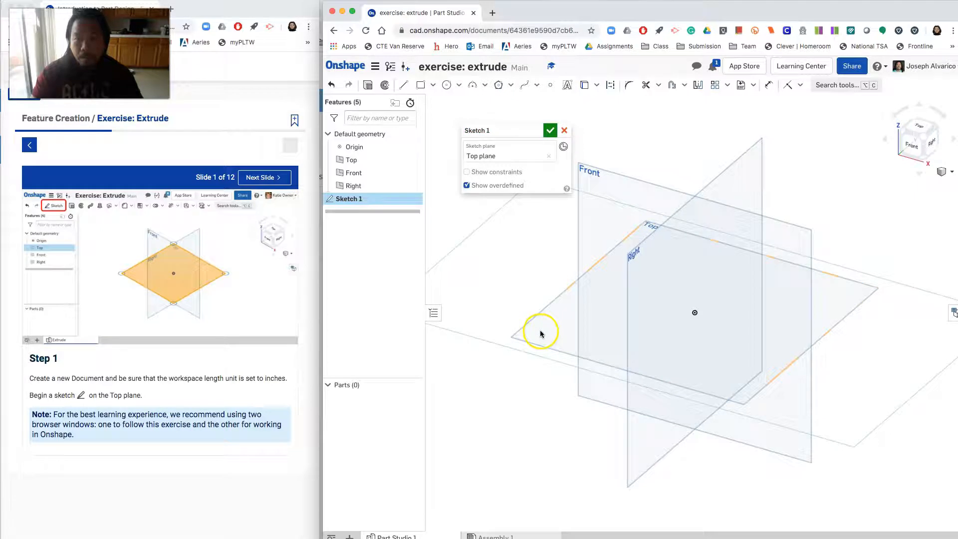
right_click(373, 164)
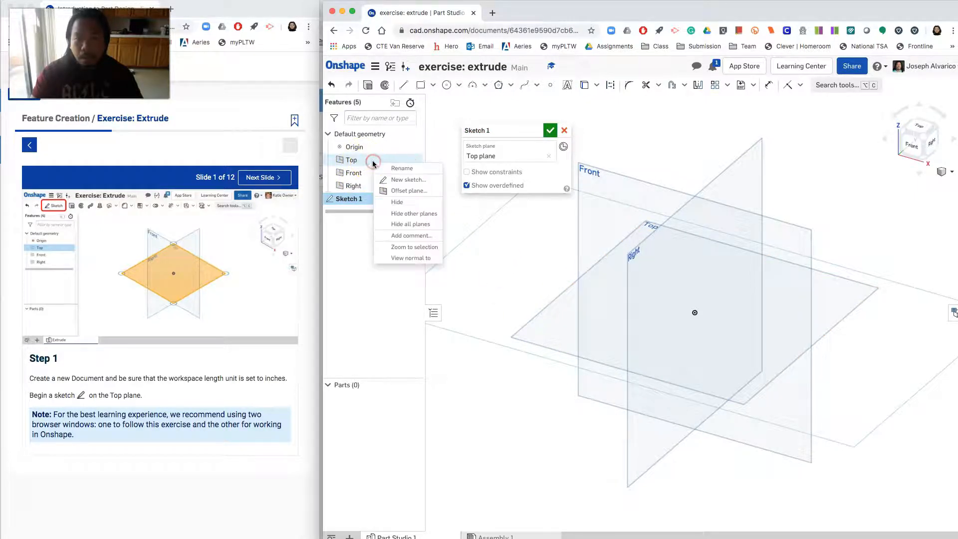
click(415, 258)
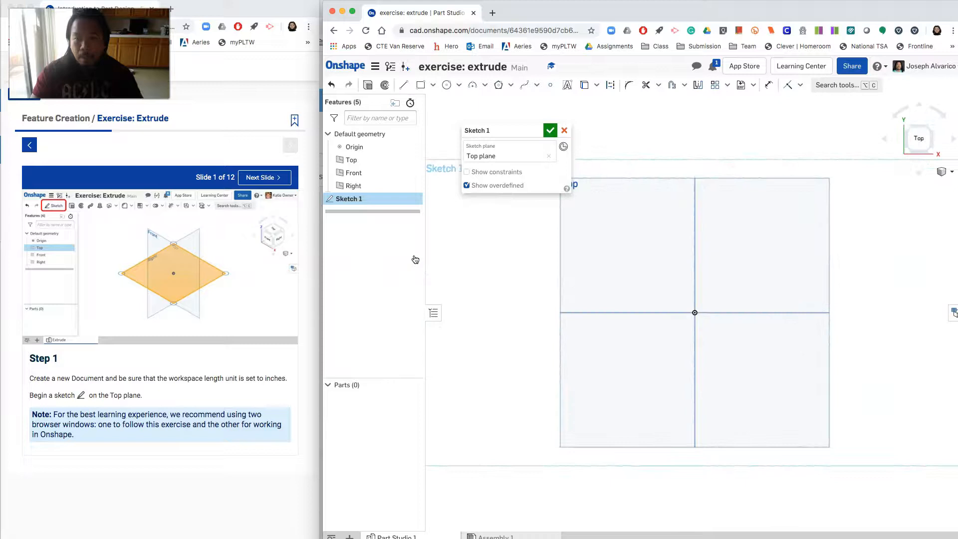
Move the sketch dialog clear of the drawing area and hide all default planes.
drag(505, 131, 472, 103)
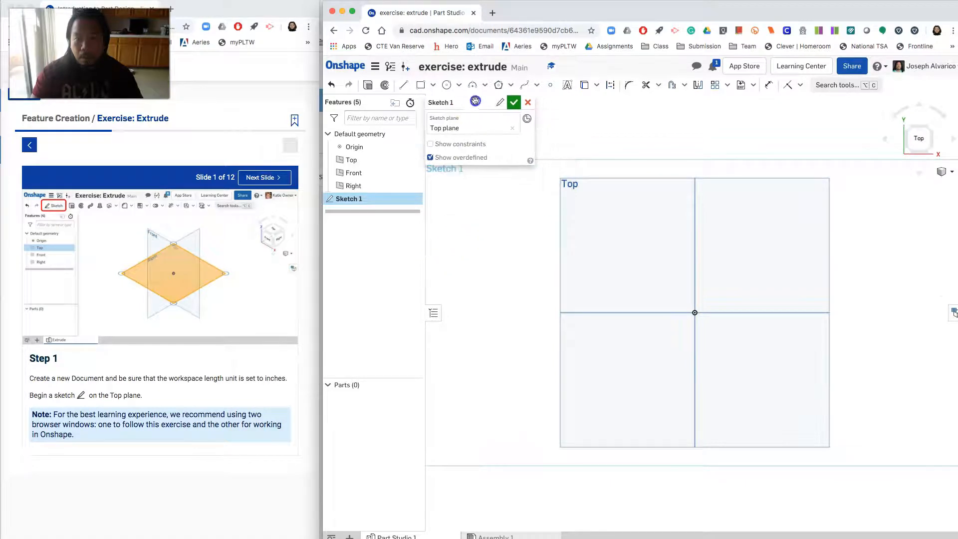
click(483, 103)
drag(483, 104, 488, 108)
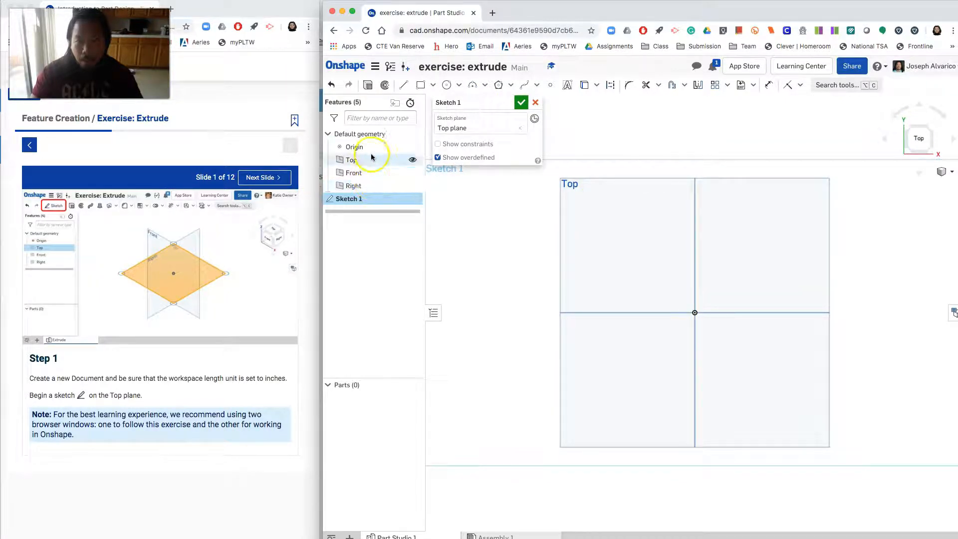
right_click(375, 172)
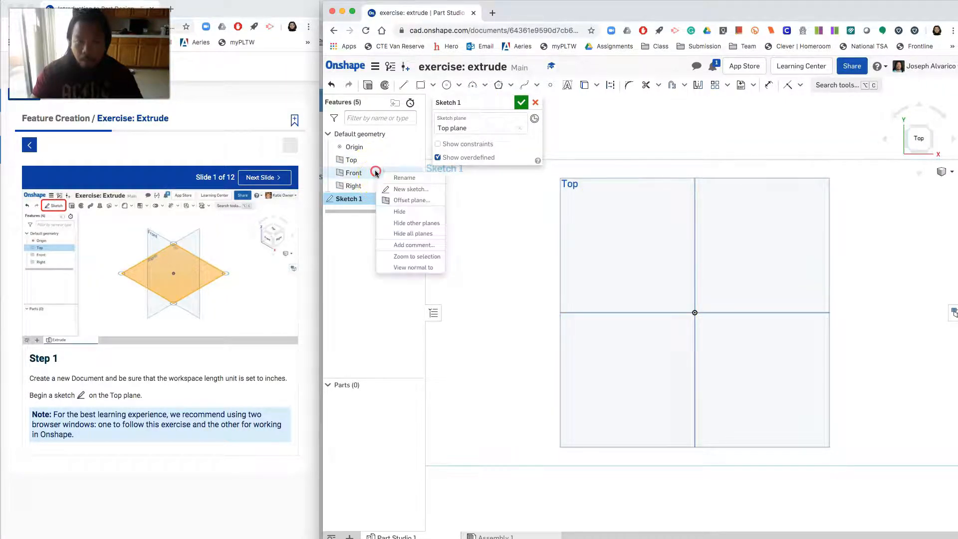
click(413, 235)
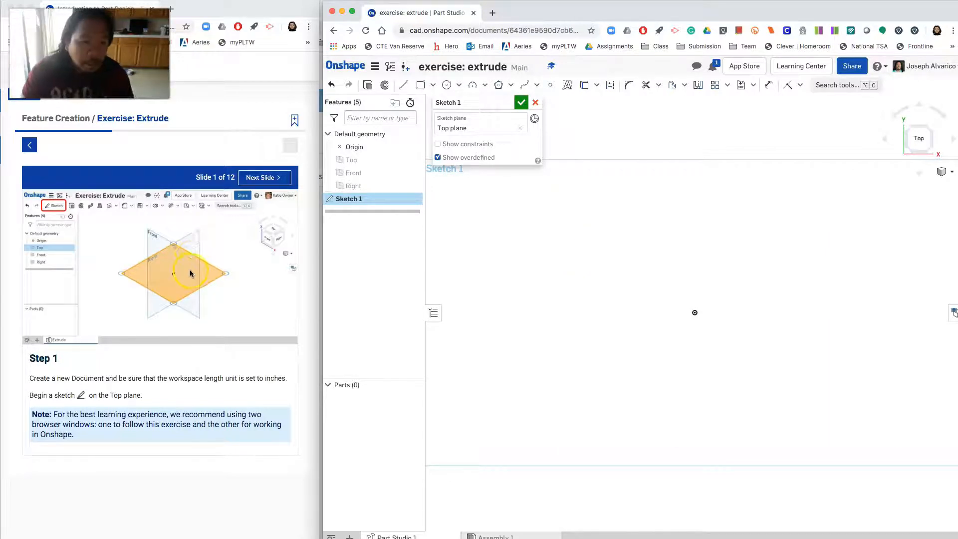
Go to exercise Step 2 and sketch a corner rectangle about 2.1 by 1.6 in, just below and left of the origin.
click(263, 178)
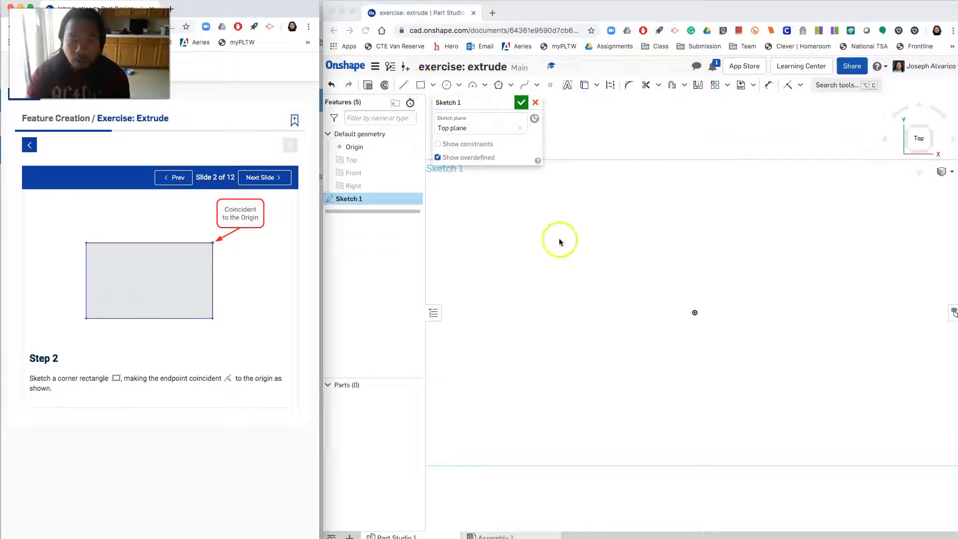
click(419, 86)
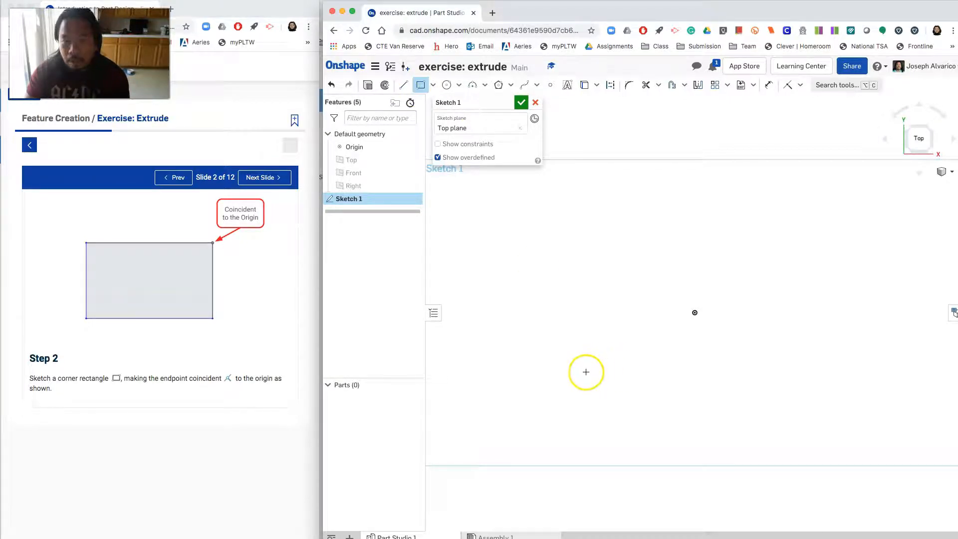
drag(598, 371, 680, 299)
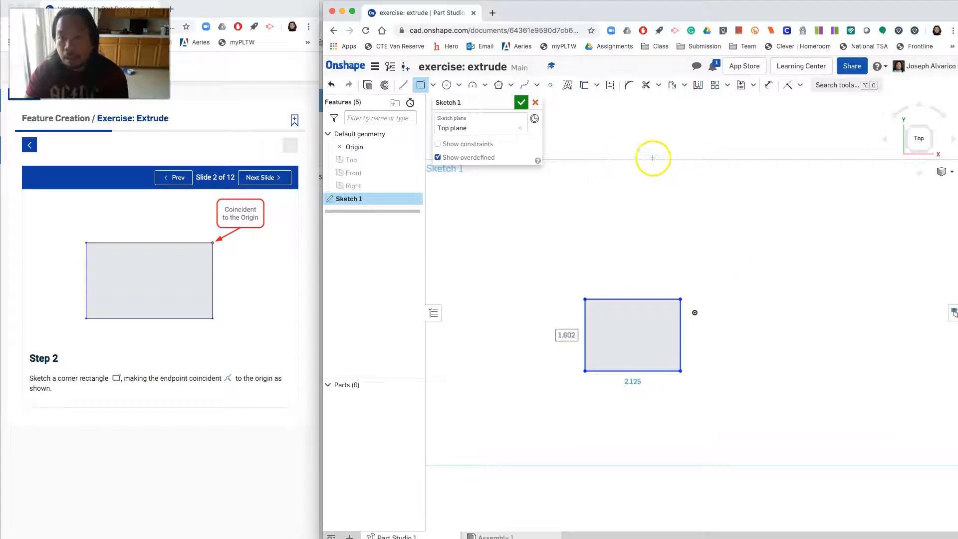
right_click(641, 225)
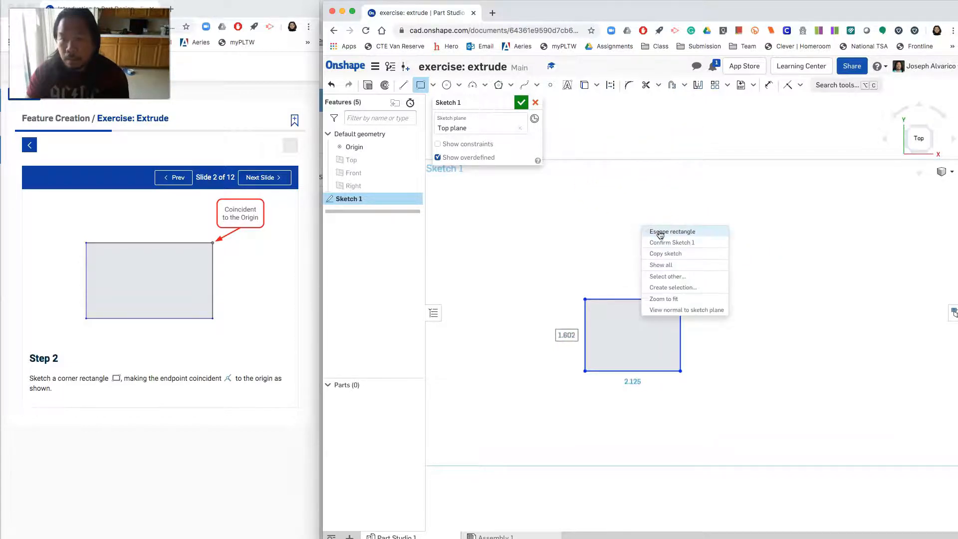
click(660, 231)
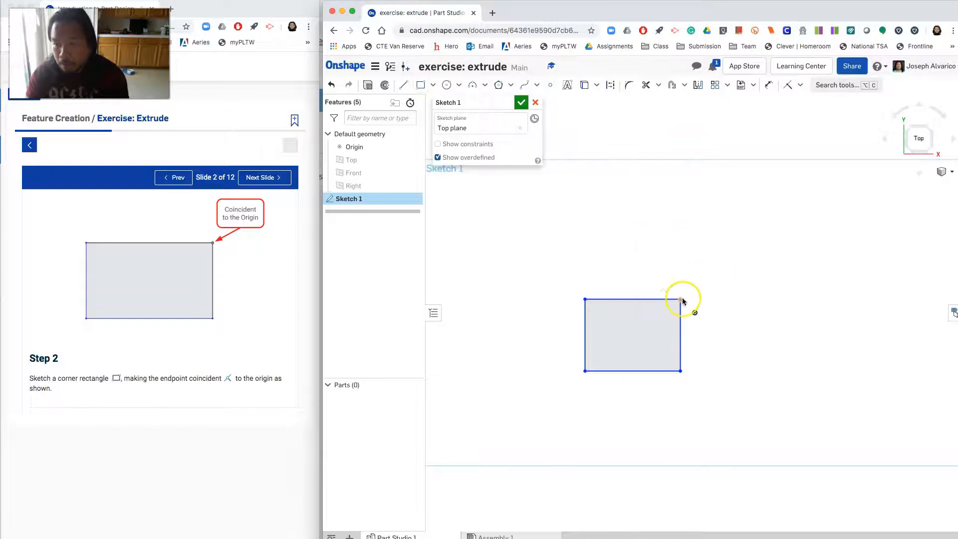
Make the rectangle's upper-right corner coincident with the origin.
click(681, 300)
click(694, 313)
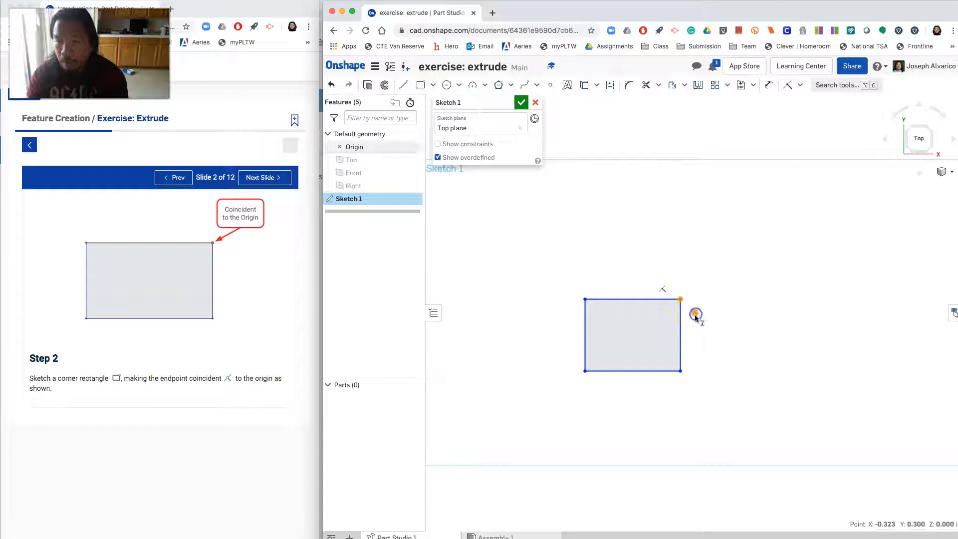
click(801, 87)
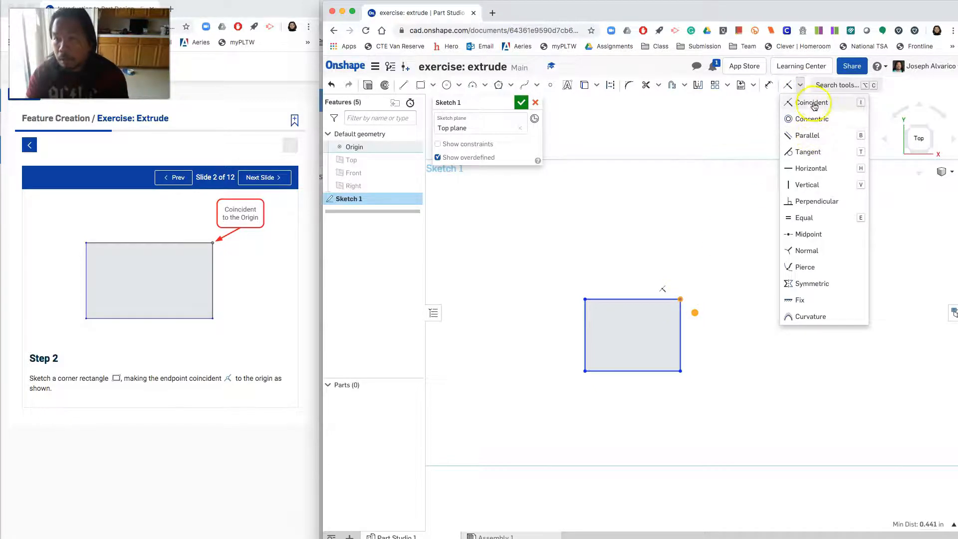
click(813, 104)
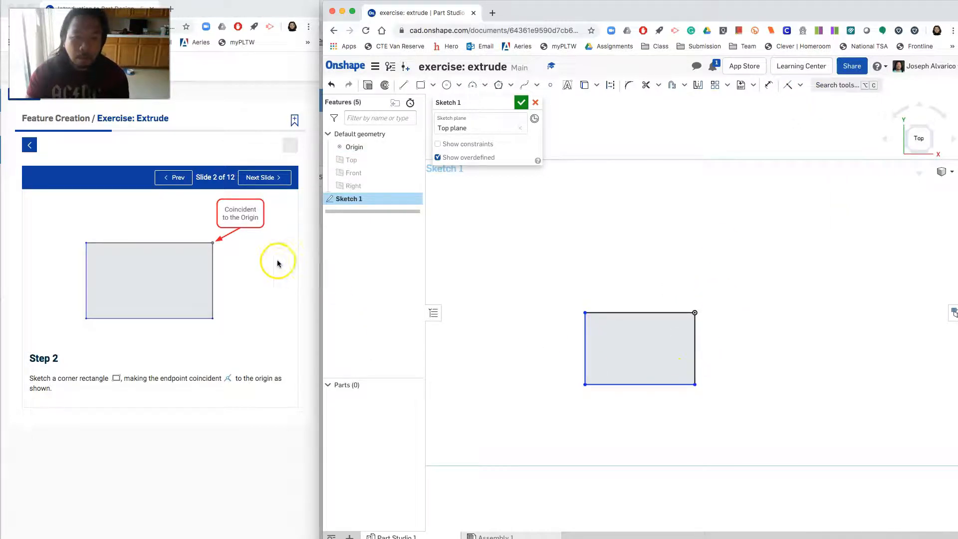
Following exercise Step 3, sketch a line from the midpoint of the rectangle's left side to its bottom side's midpoint, and show Step 4.
click(277, 186)
click(277, 187)
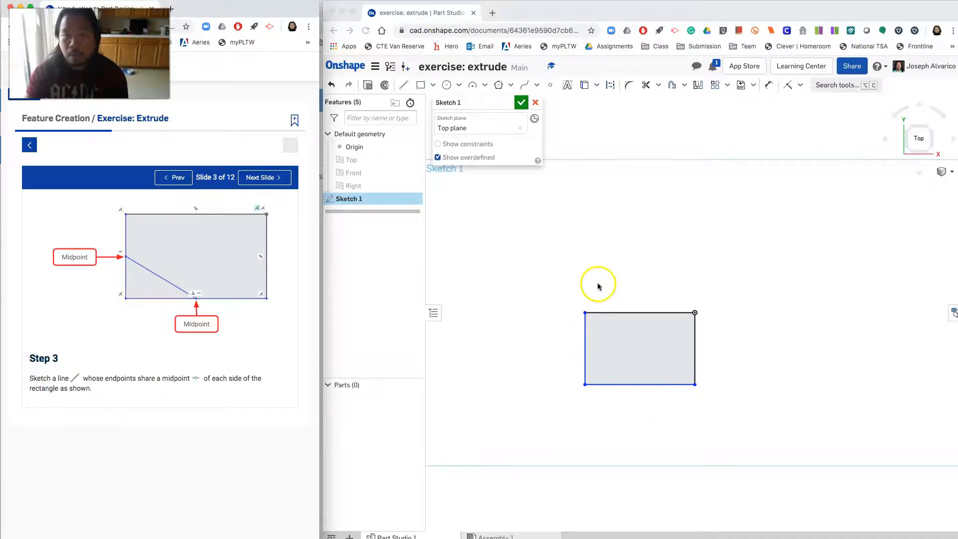
click(406, 88)
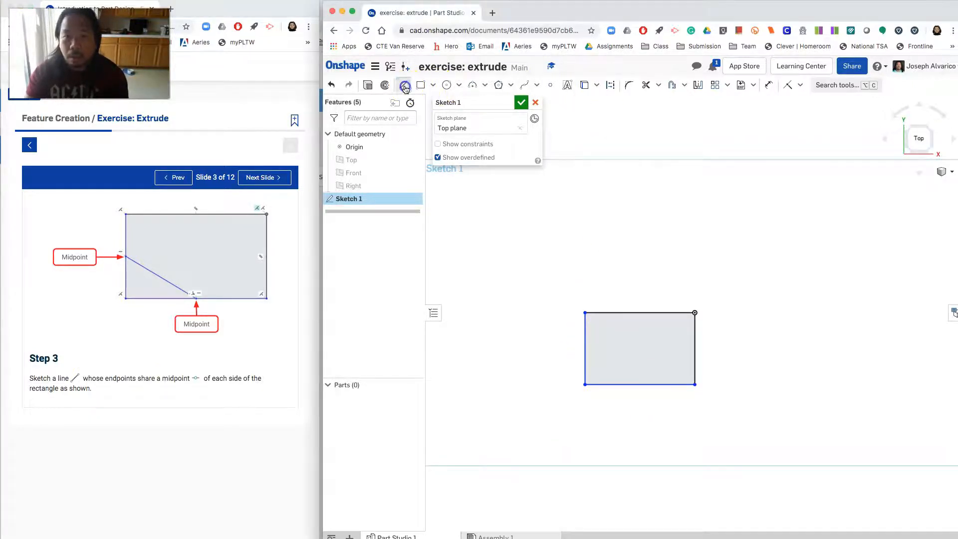
scroll(637, 318, down, 1)
scroll(637, 319, up, 4)
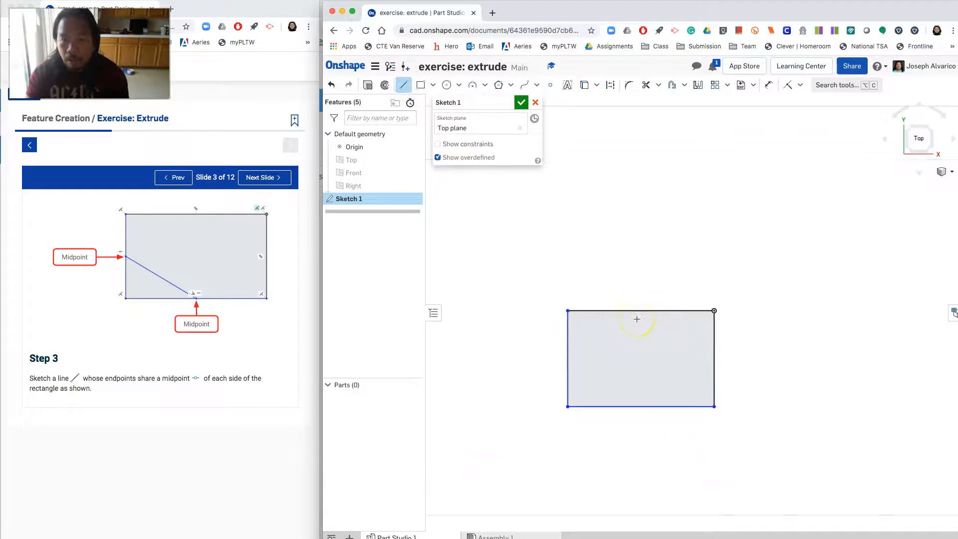
middle_drag(627, 336, 638, 277)
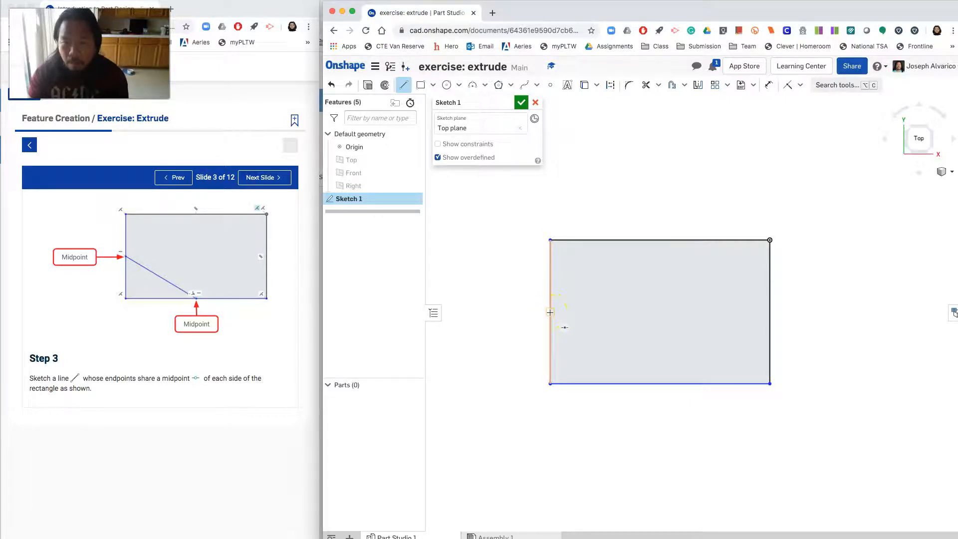
drag(550, 313, 660, 384)
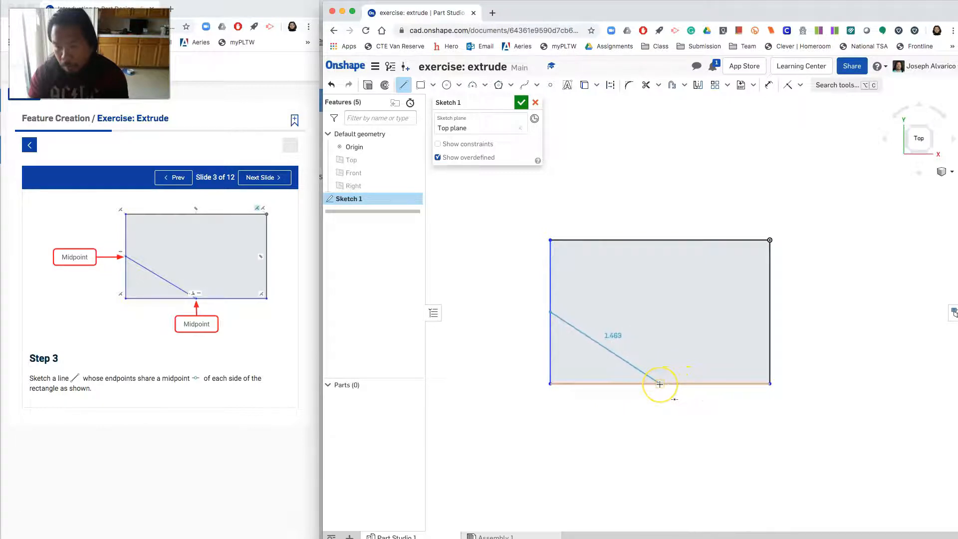
click(659, 384)
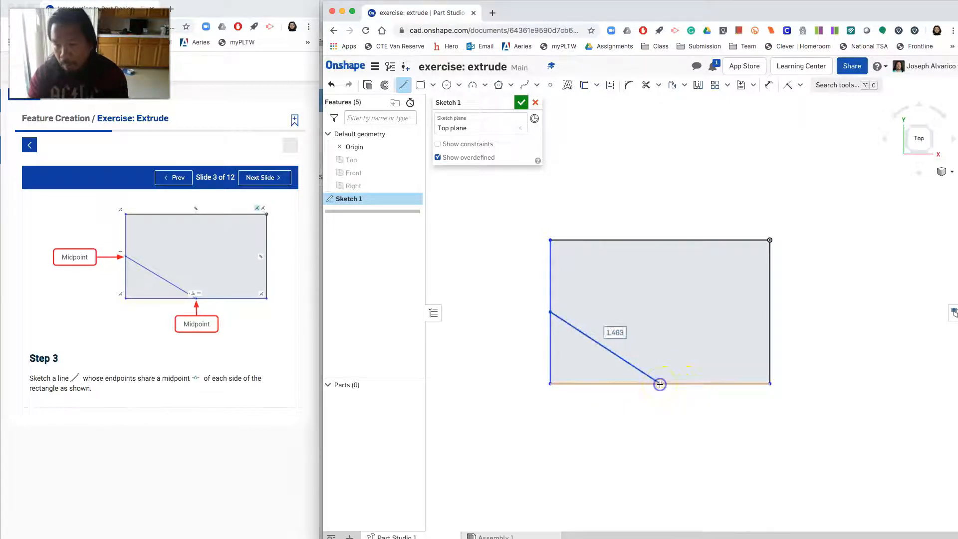
right_click(667, 411)
click(686, 419)
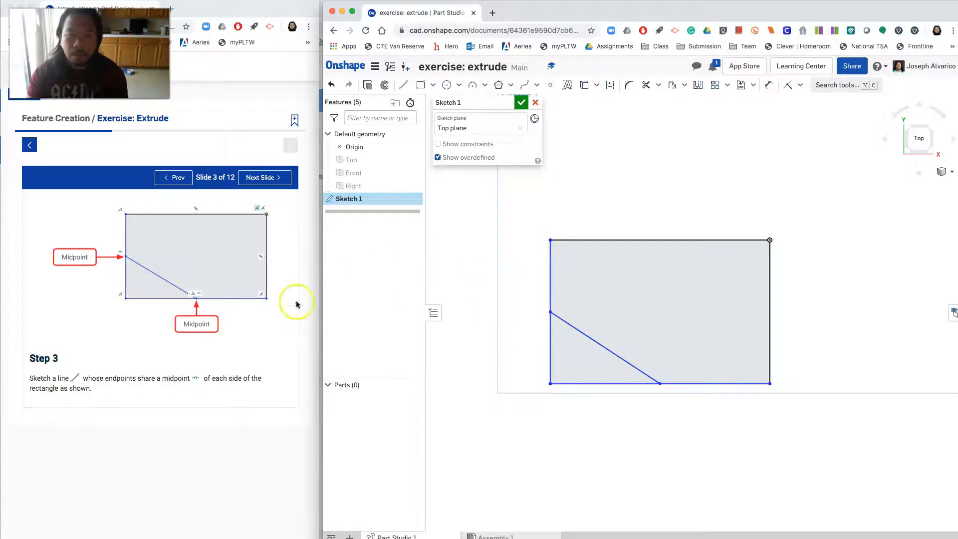
click(258, 186)
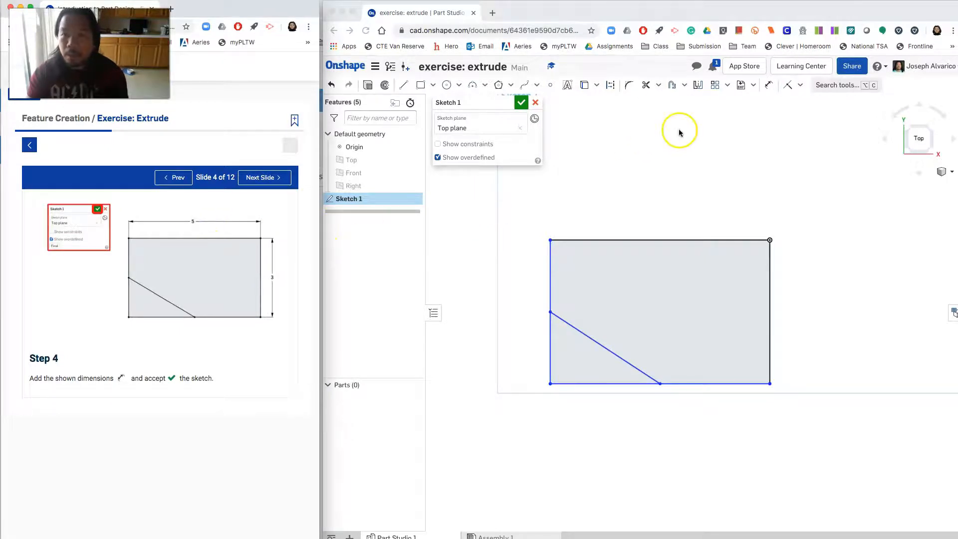
Dimension the rectangle 5 in wide along its top side and 3 in high along its right side.
click(768, 87)
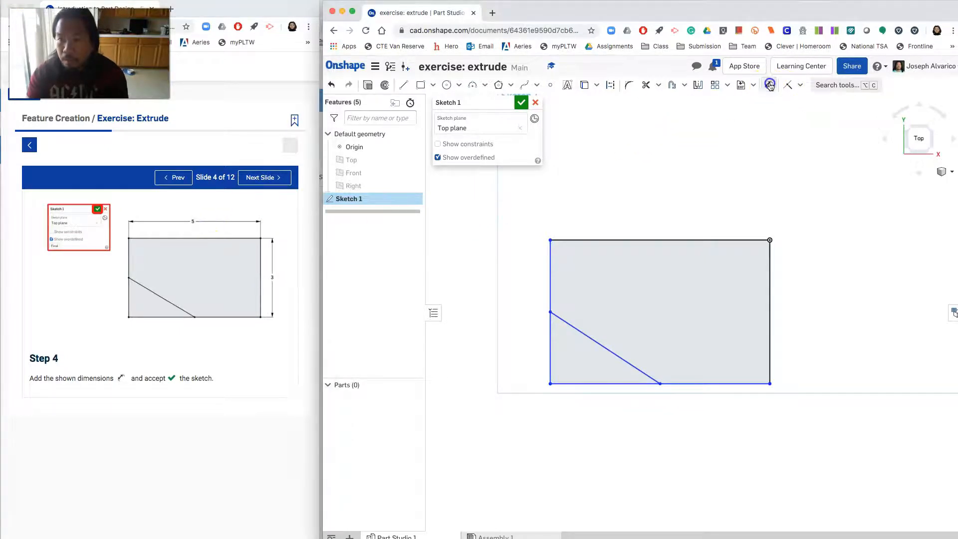
click(661, 240)
click(661, 210)
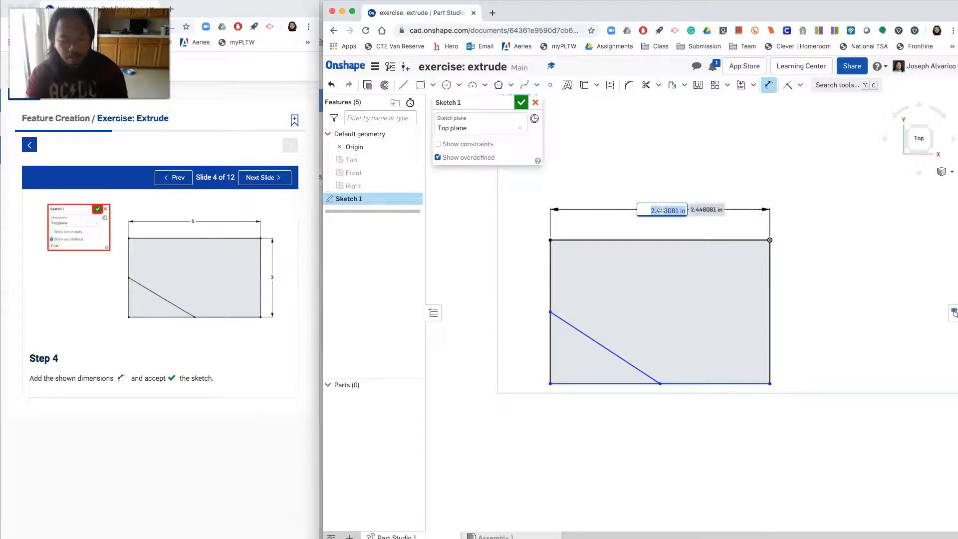
key(Return)
key(f)
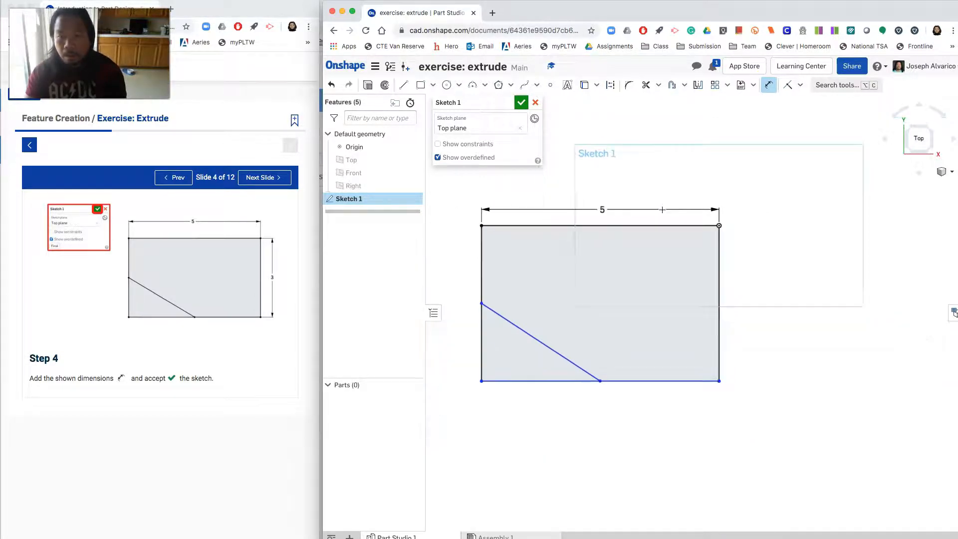
click(719, 265)
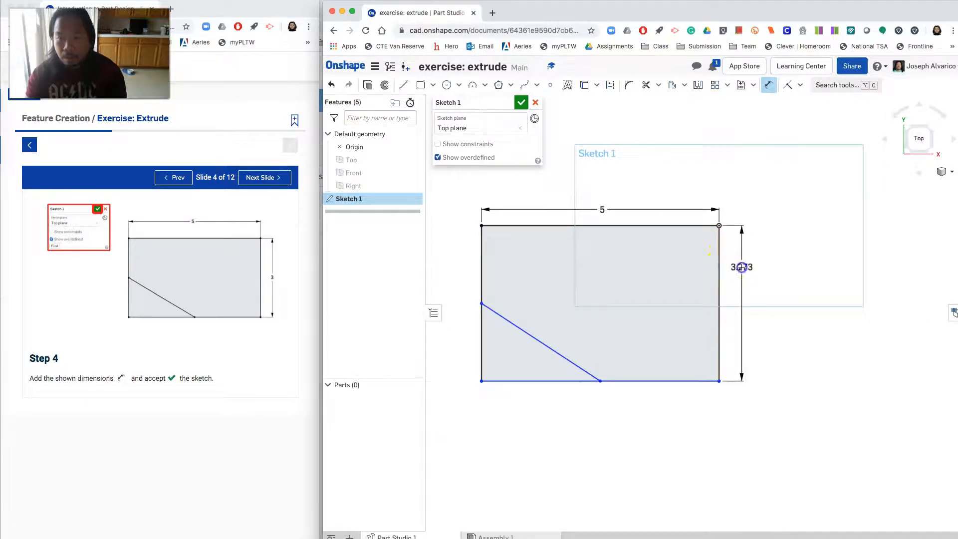
click(742, 267)
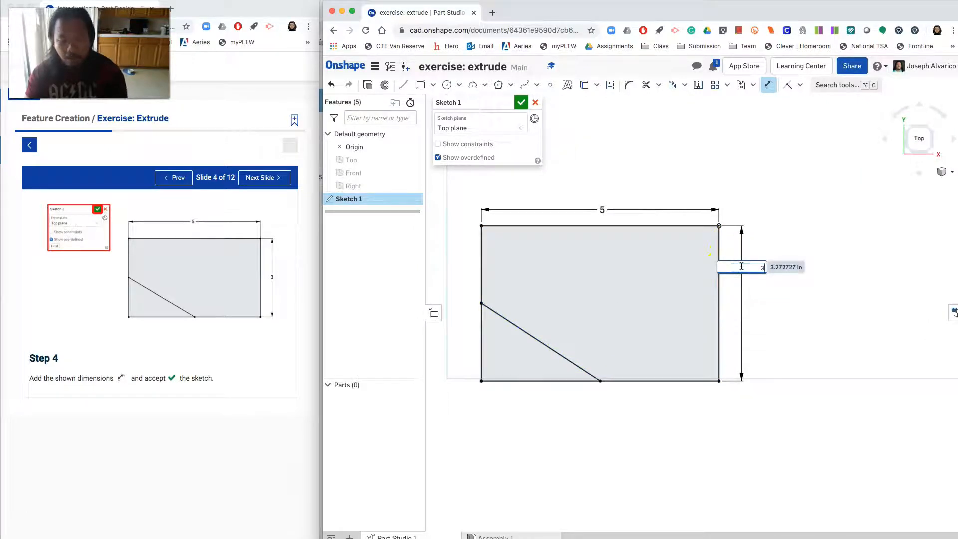
key(Return)
key(f)
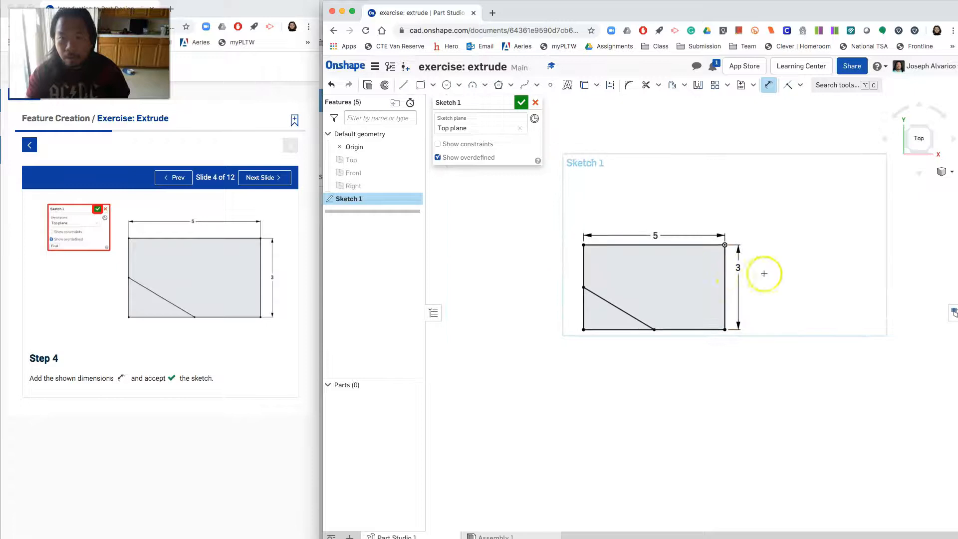
Go to exercise Step 5 and accept the dimensioned base sketch in the isometric view.
click(268, 180)
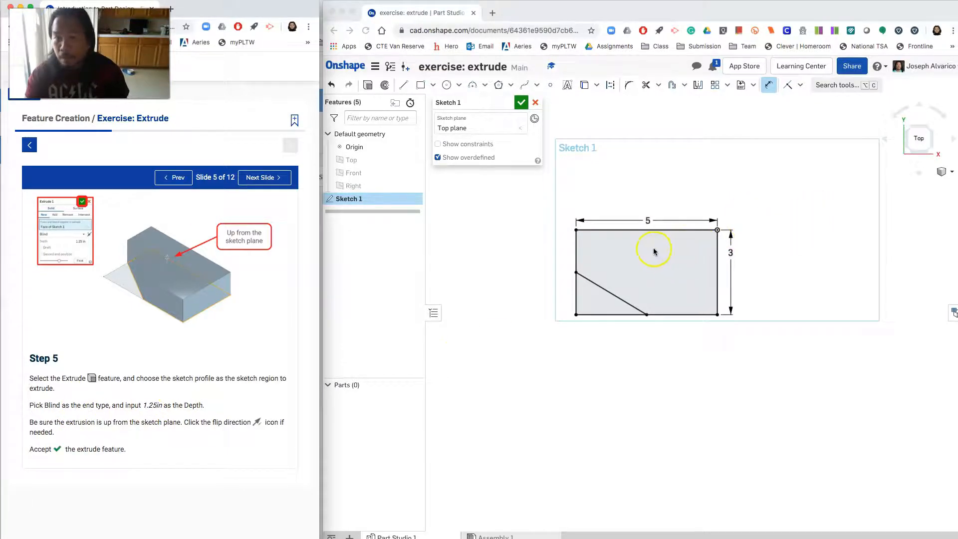
click(951, 172)
click(952, 172)
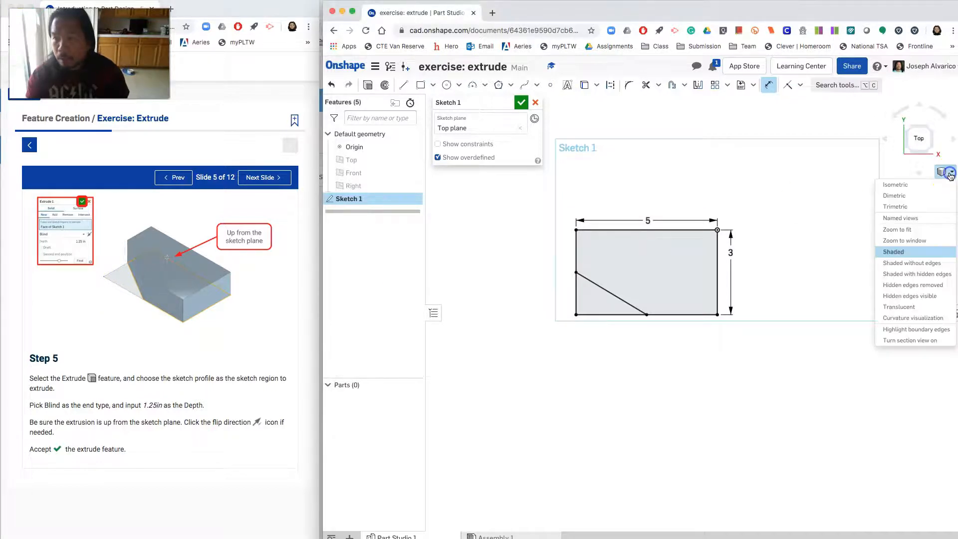
click(929, 187)
middle_drag(833, 265, 795, 235)
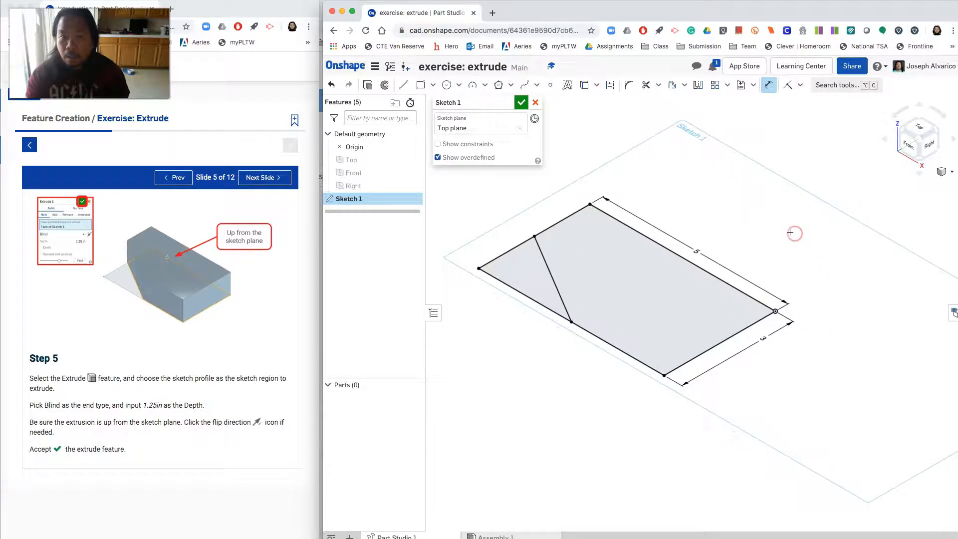
click(521, 102)
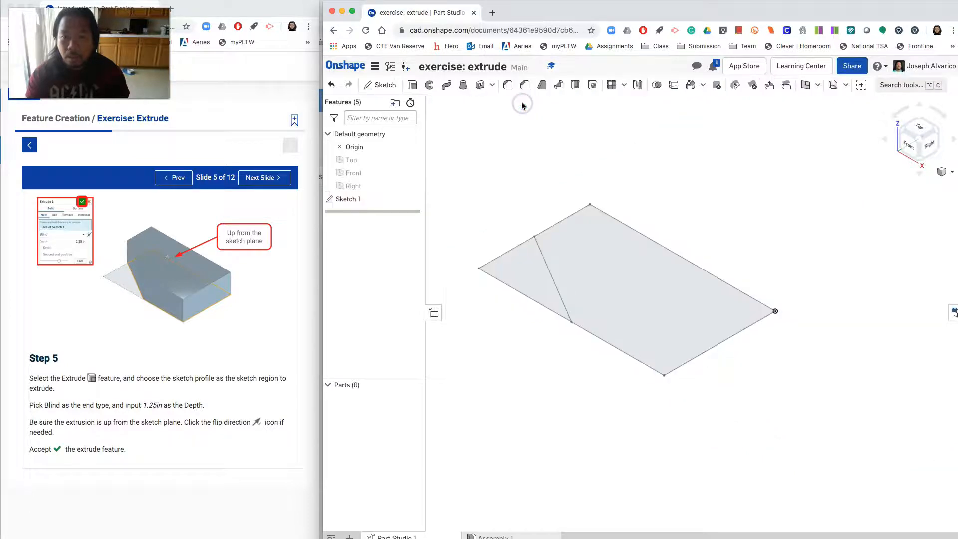
Extrude the larger sketch region upward as a new solid with a Blind end type and 1.25 in depth.
click(414, 85)
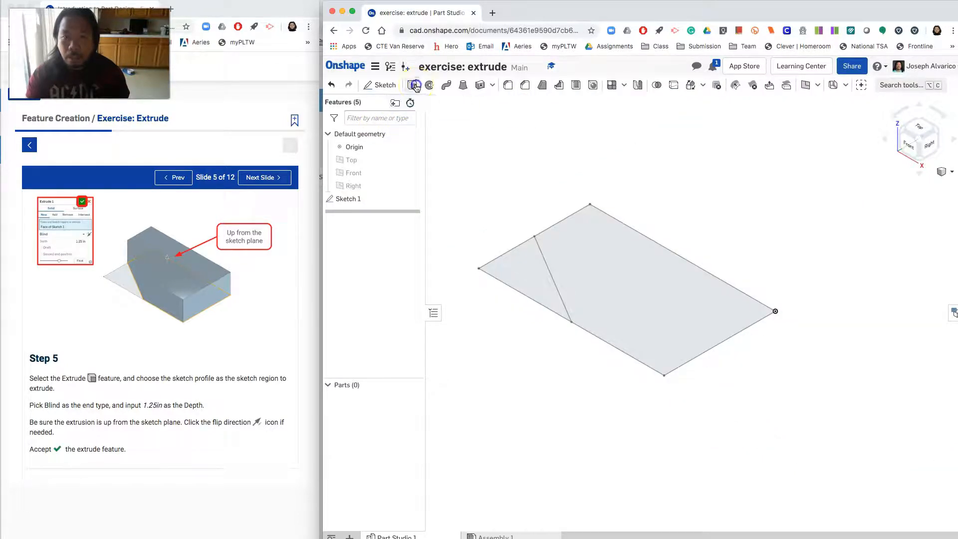
click(607, 271)
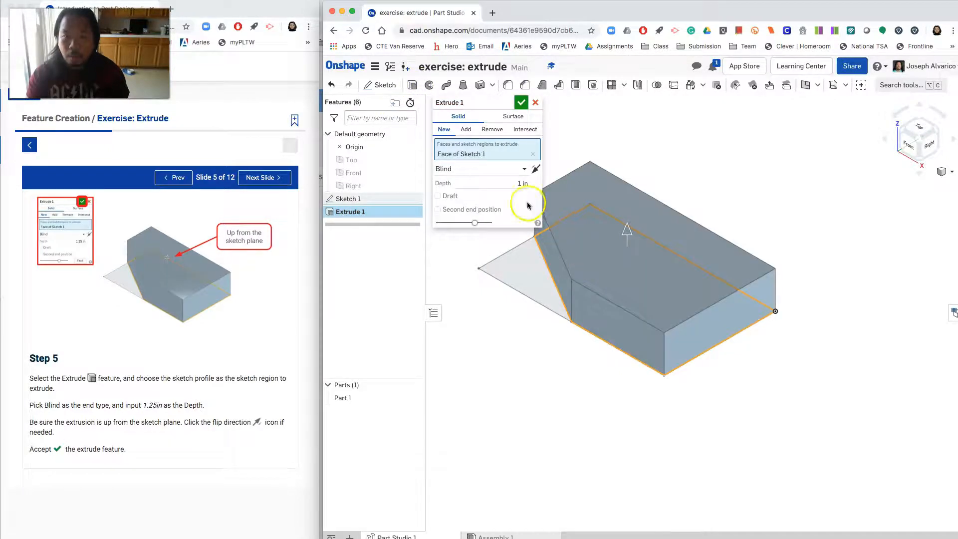
click(524, 172)
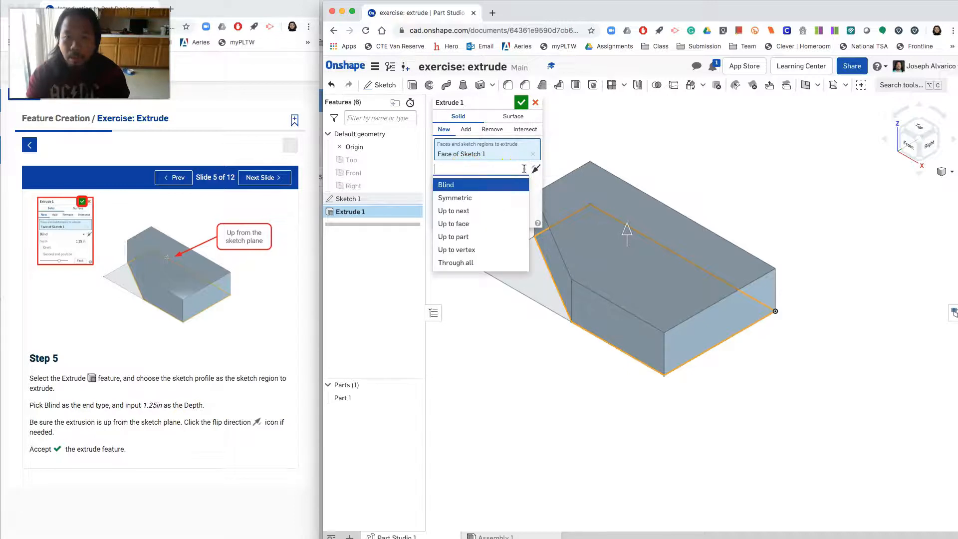
click(487, 186)
click(531, 184)
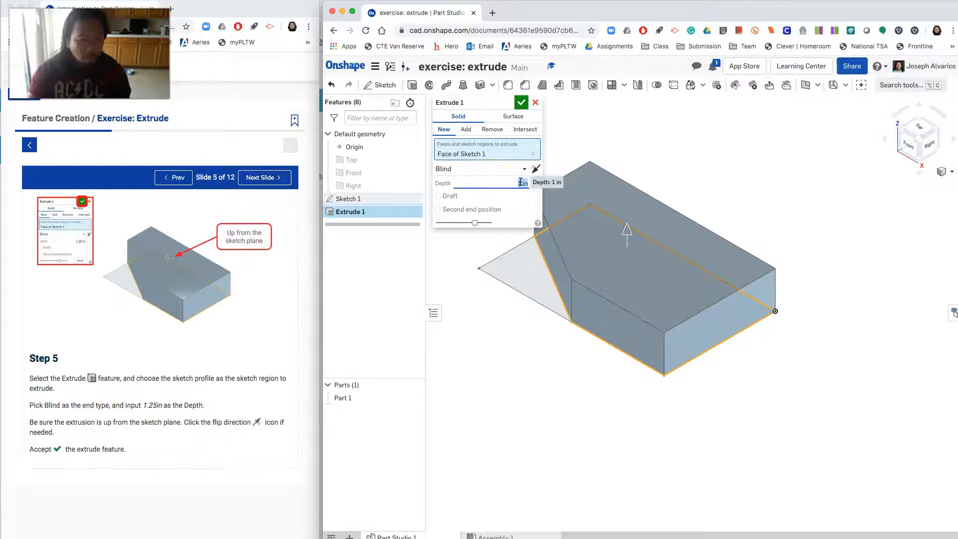
text(1.25)
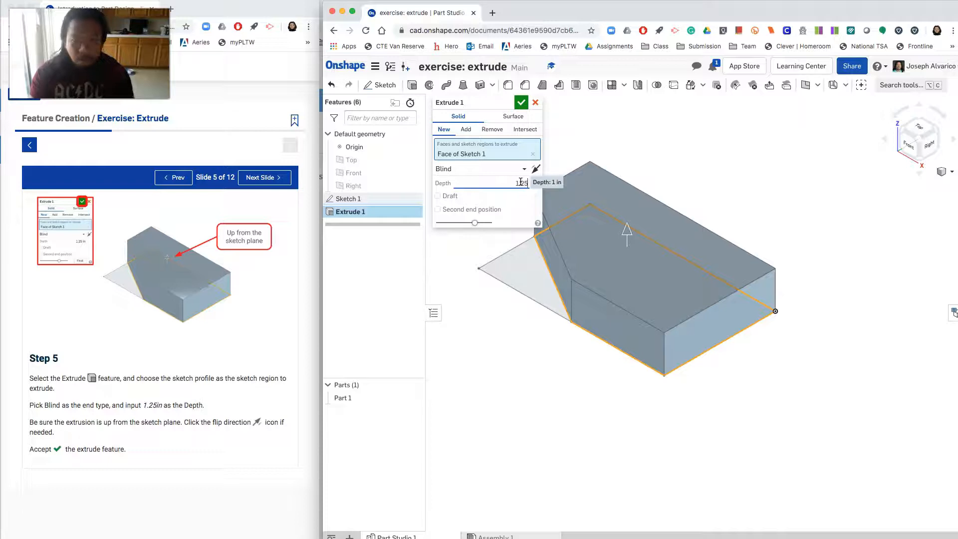
click(516, 183)
text(.25)
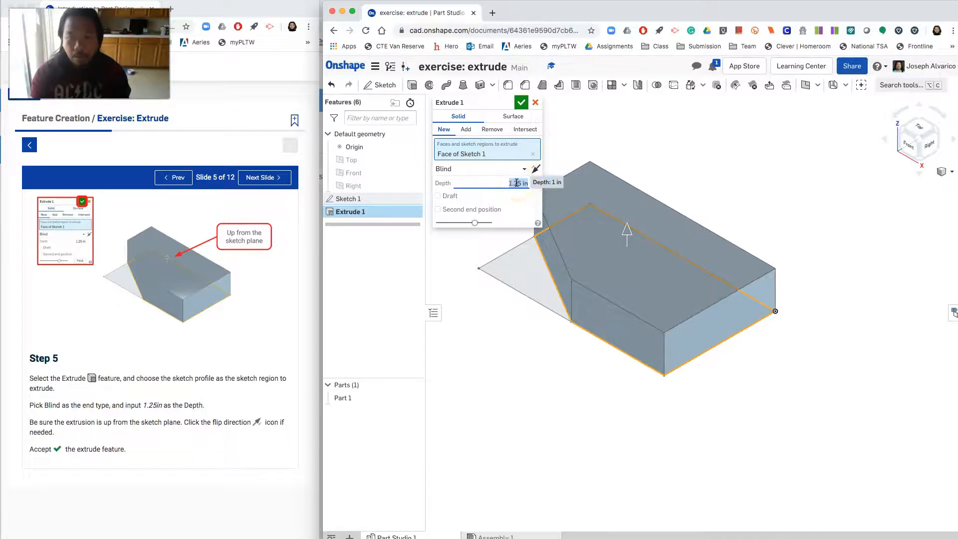
click(603, 218)
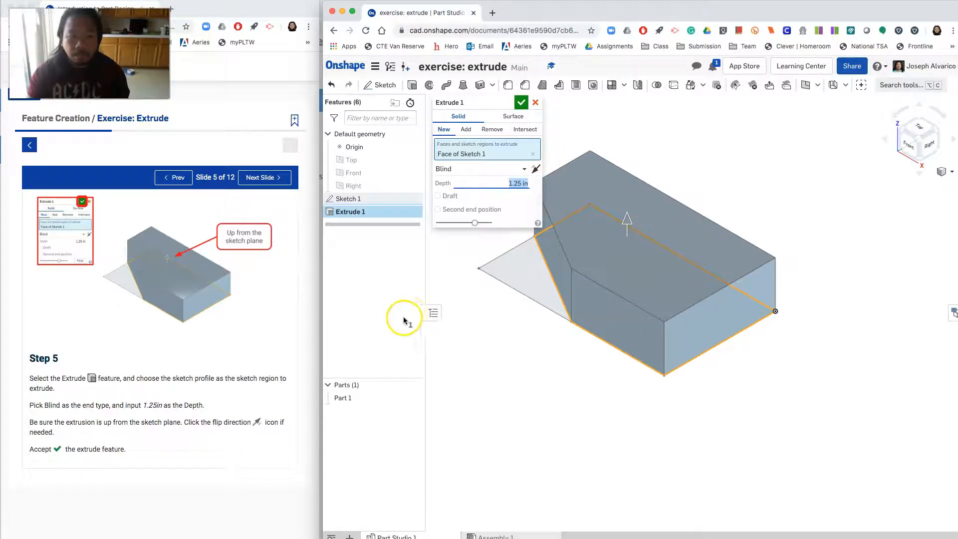
click(520, 104)
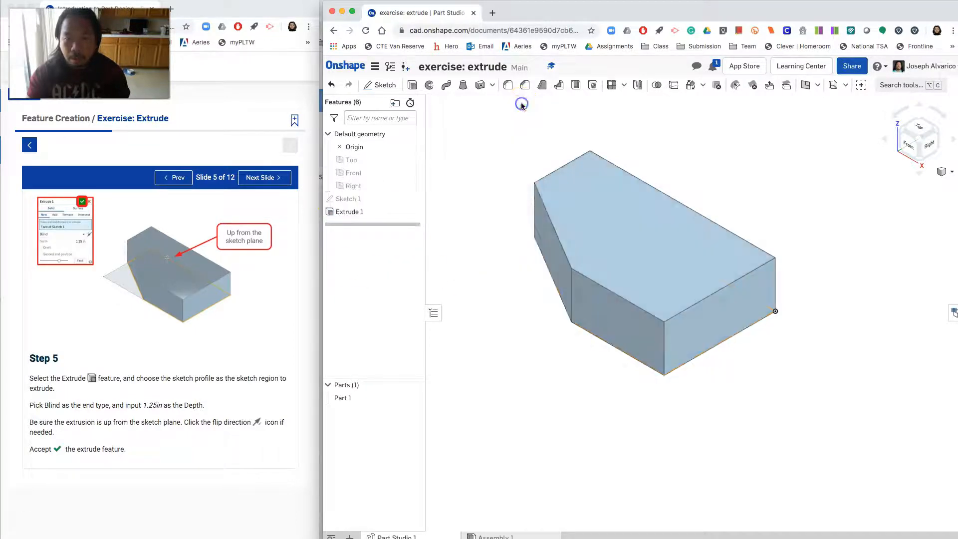
Go to exercise Step 6 and start a second sketch on the back face of the part.
click(268, 182)
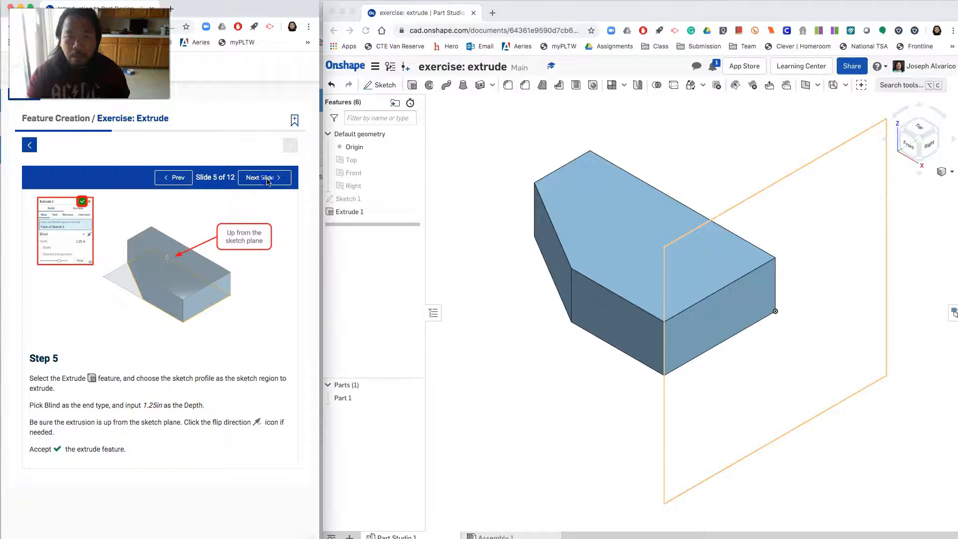
click(268, 181)
click(254, 248)
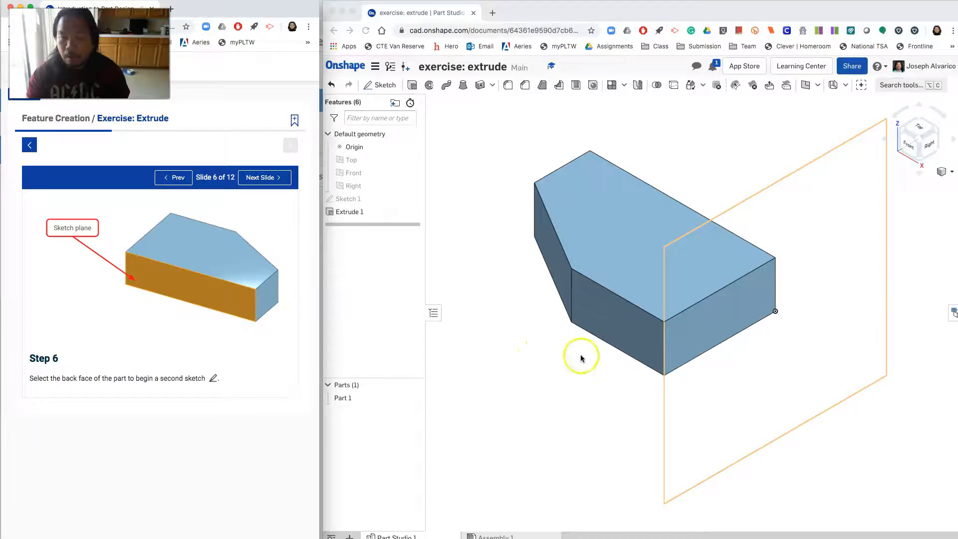
middle_drag(581, 358, 577, 354)
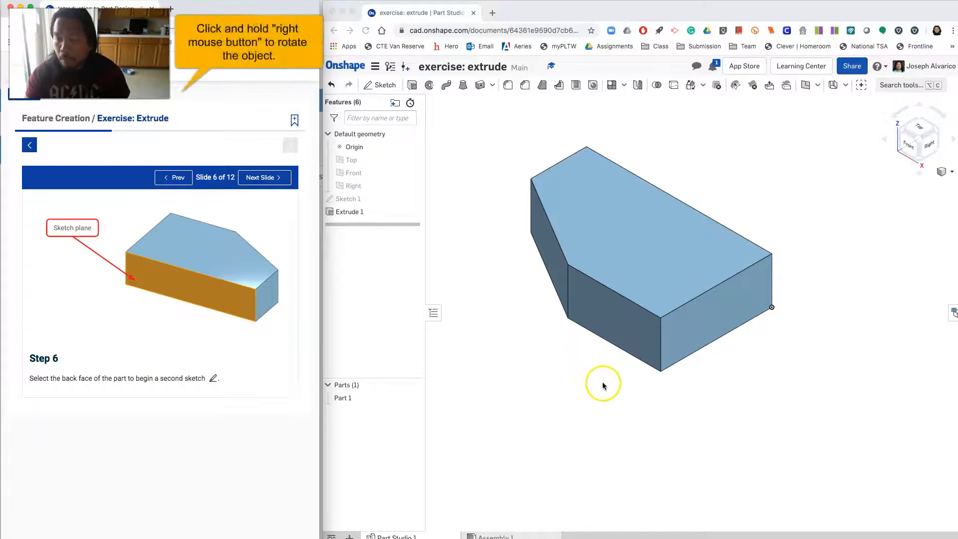
right_drag(630, 384, 519, 369)
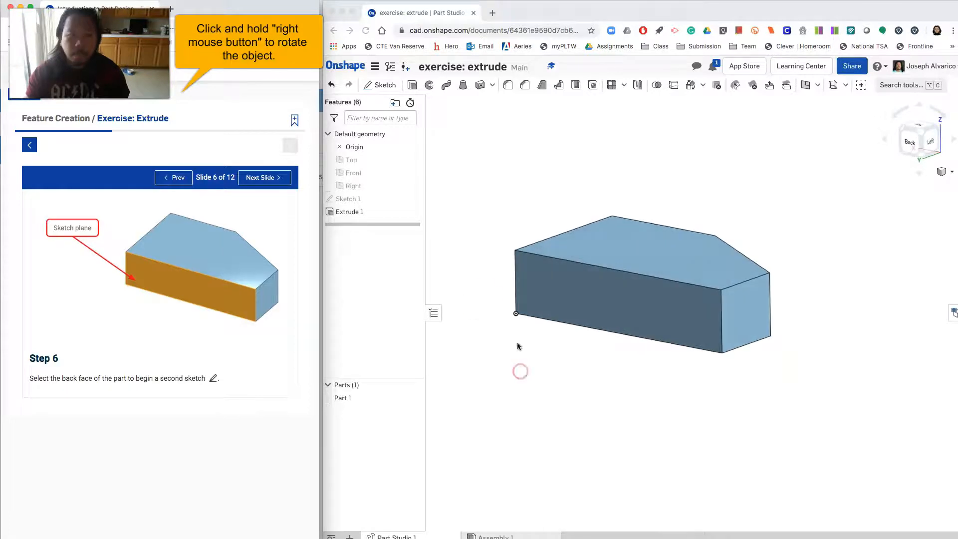
click(380, 86)
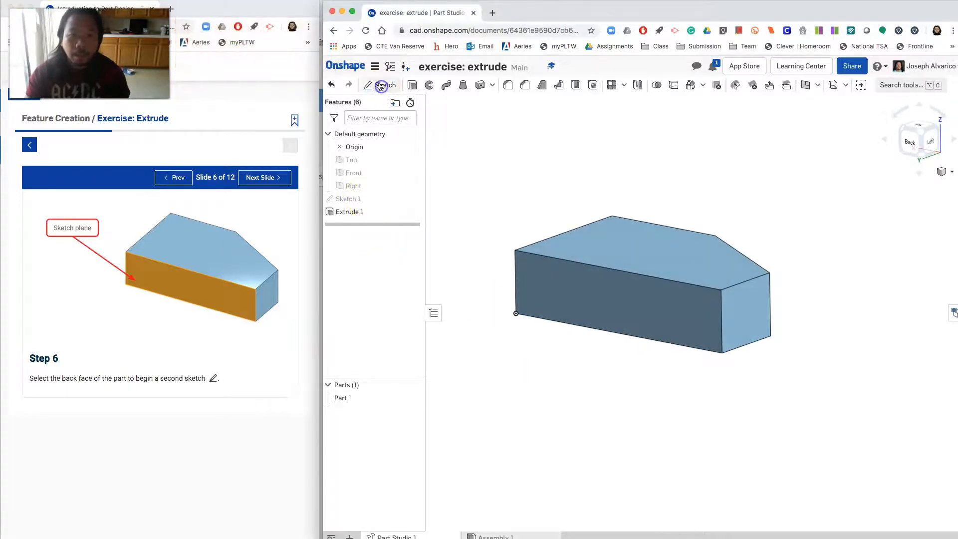
click(594, 302)
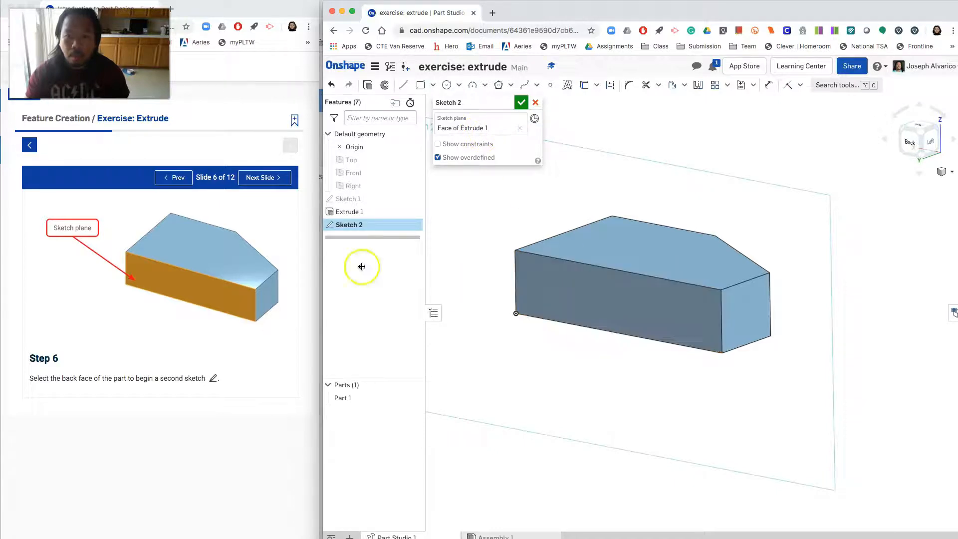
Go to exercise Step 7 and set the Front view with free space above the part.
click(270, 181)
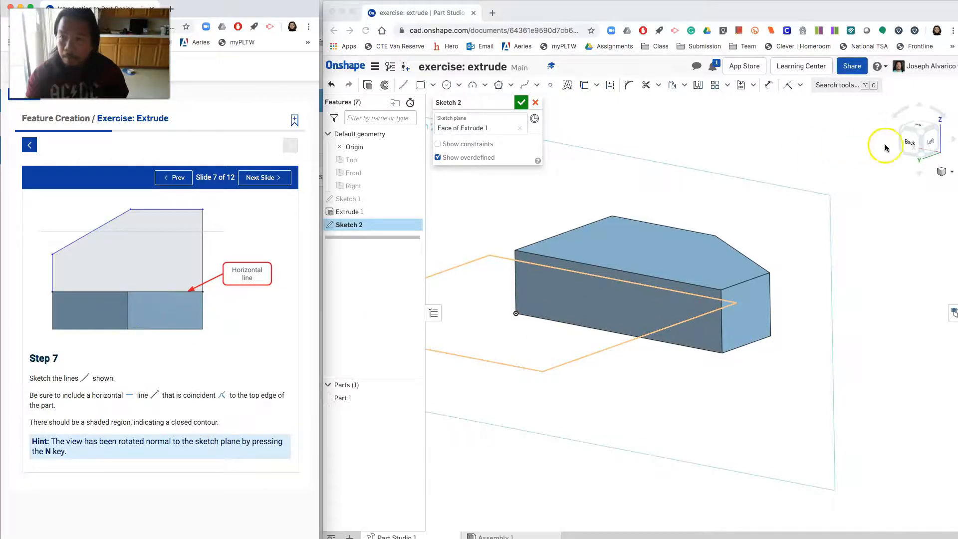
click(911, 142)
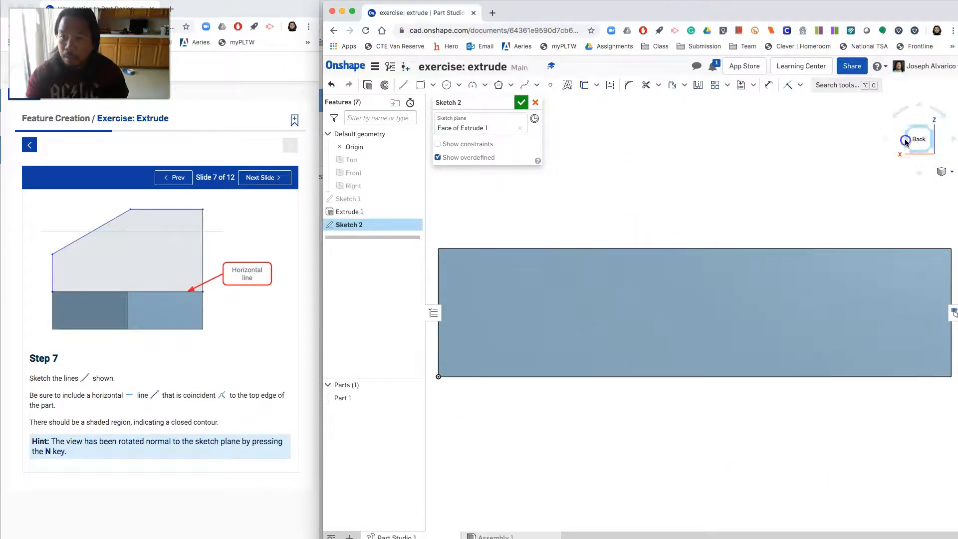
click(905, 139)
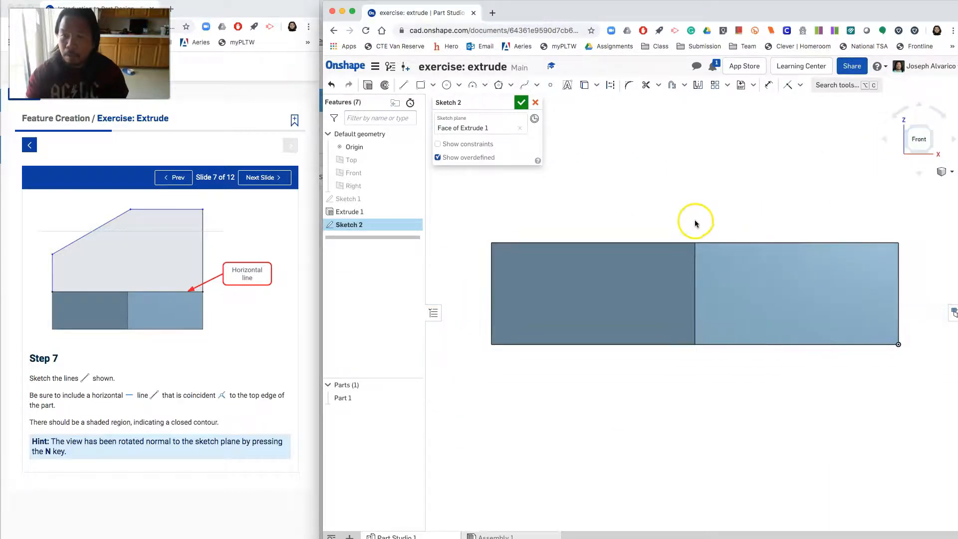
scroll(697, 223, down, 2)
scroll(743, 203, down, 2)
middle_drag(753, 203, 716, 265)
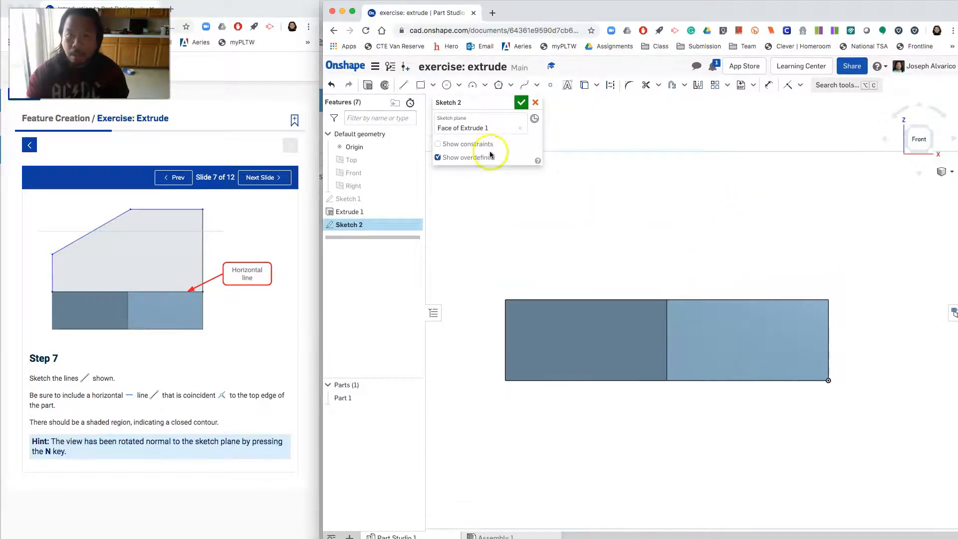
Sketch a closed profile from the part's top edge: 5 in base, about 2.3 in right side, 3.1 in top, 2.2 in slant, 1.1 in left side.
click(404, 85)
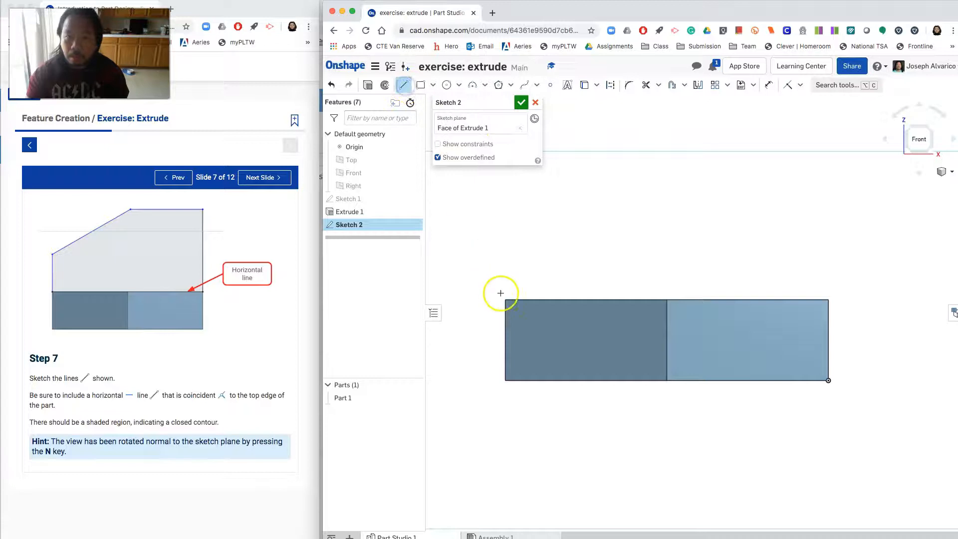
scroll(504, 296, down, 1)
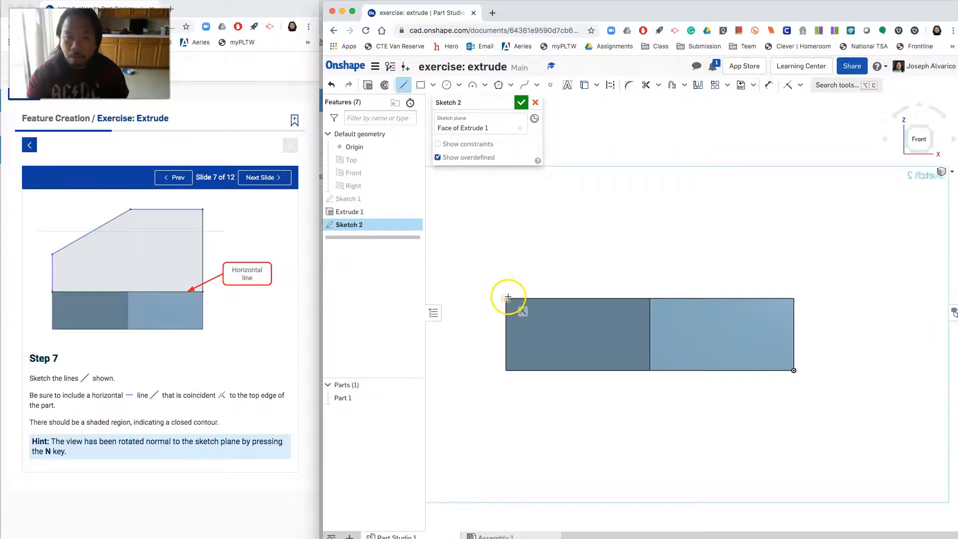
drag(508, 299, 794, 167)
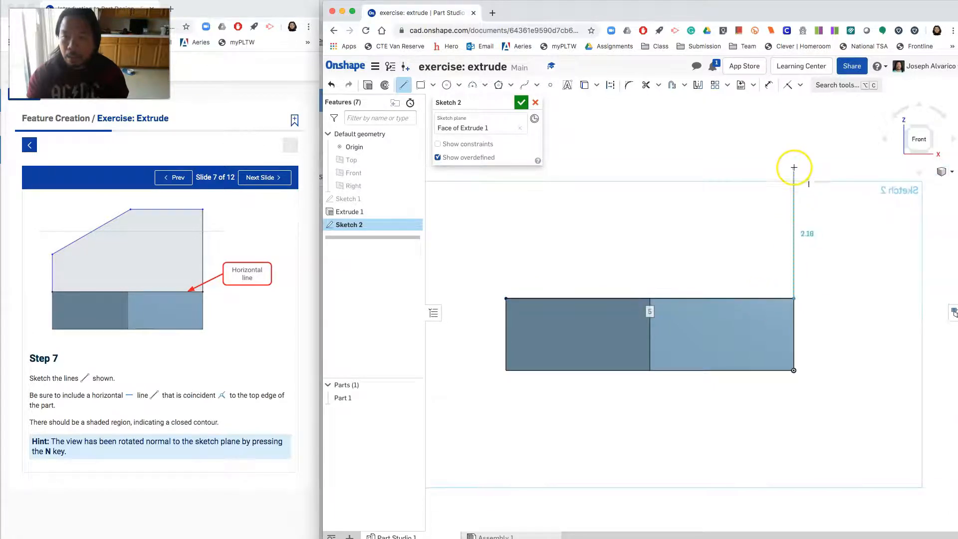
click(794, 165)
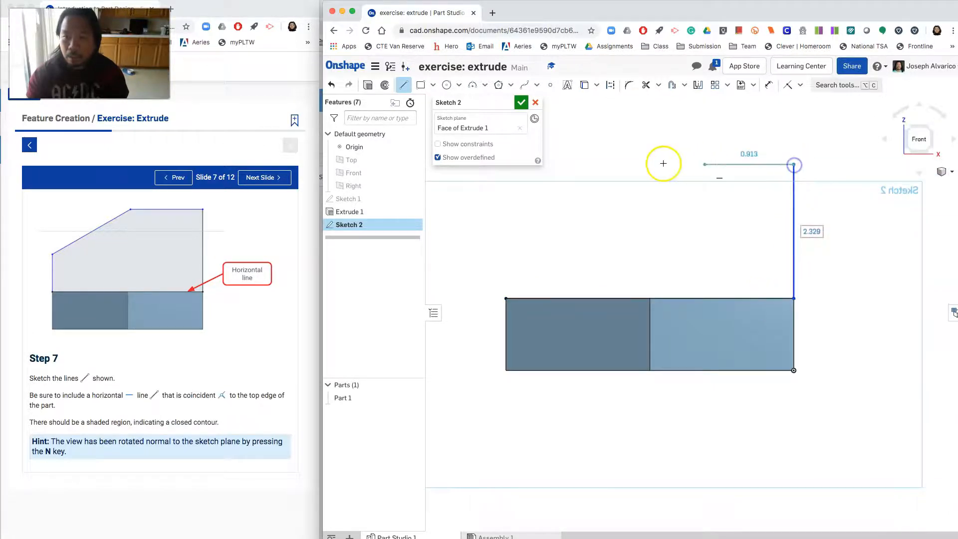
click(613, 165)
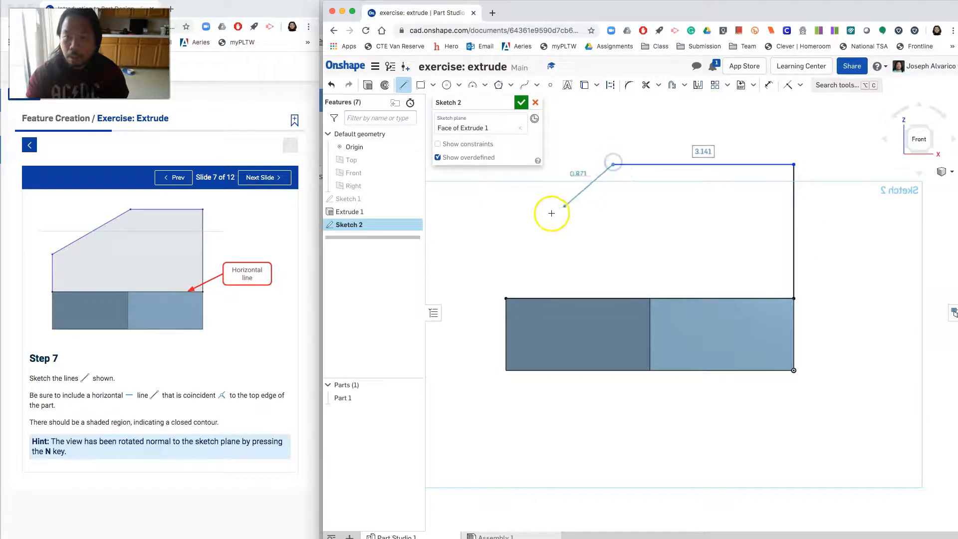
click(505, 235)
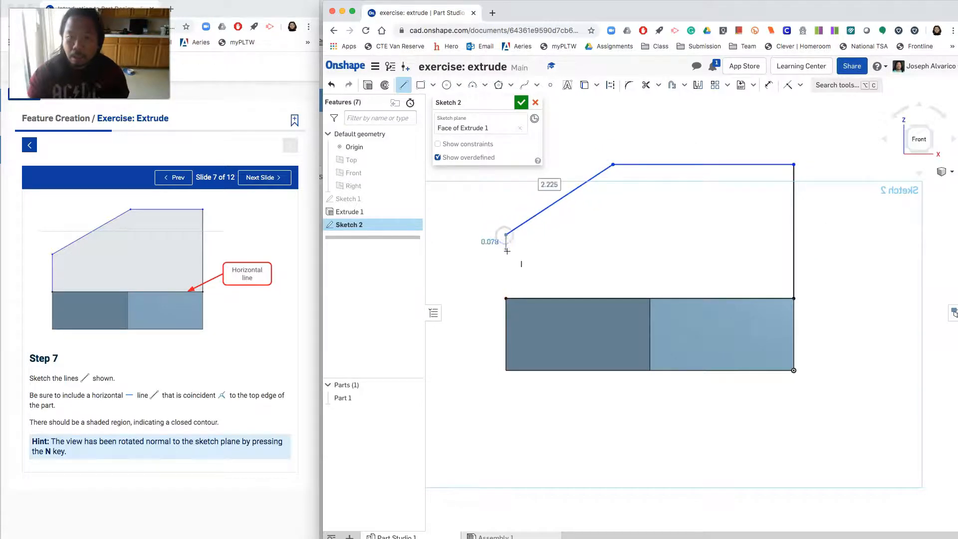
click(505, 298)
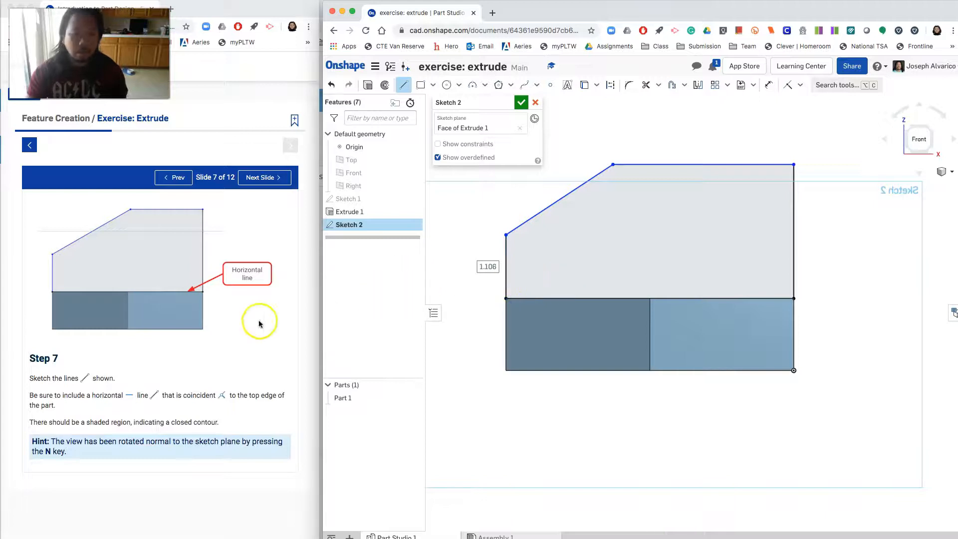
Go to exercise Step 8 and sketch a 5 in horizontal line from the slant's lower end to the profile's right side.
click(274, 184)
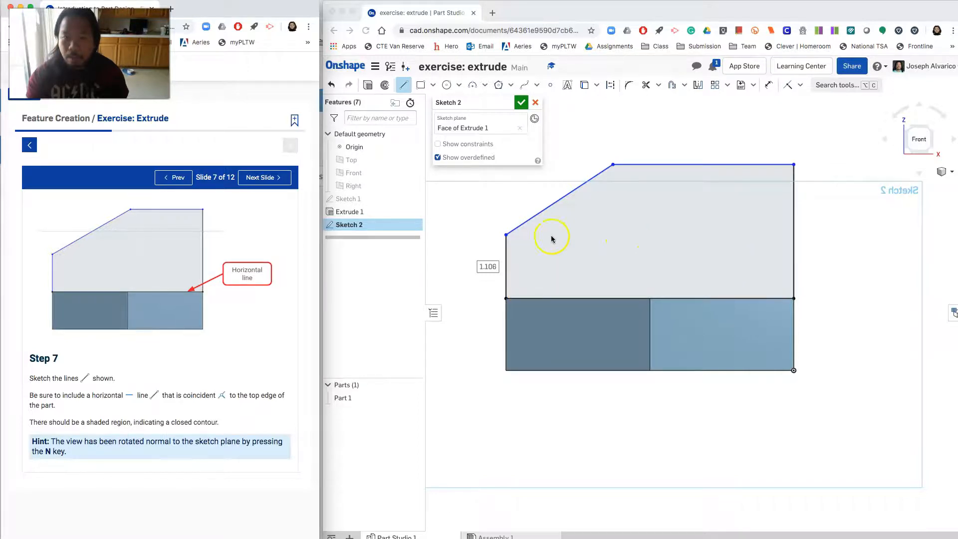
click(265, 177)
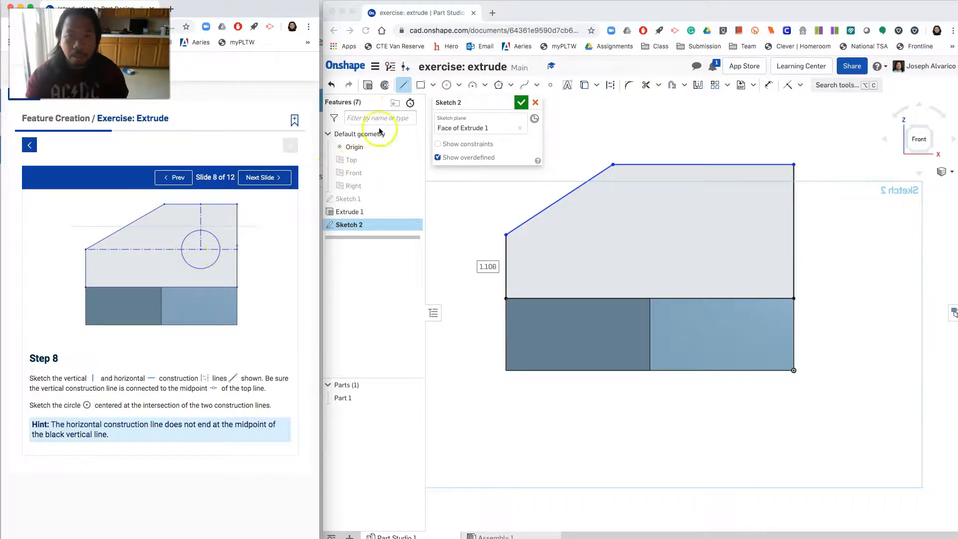
click(403, 87)
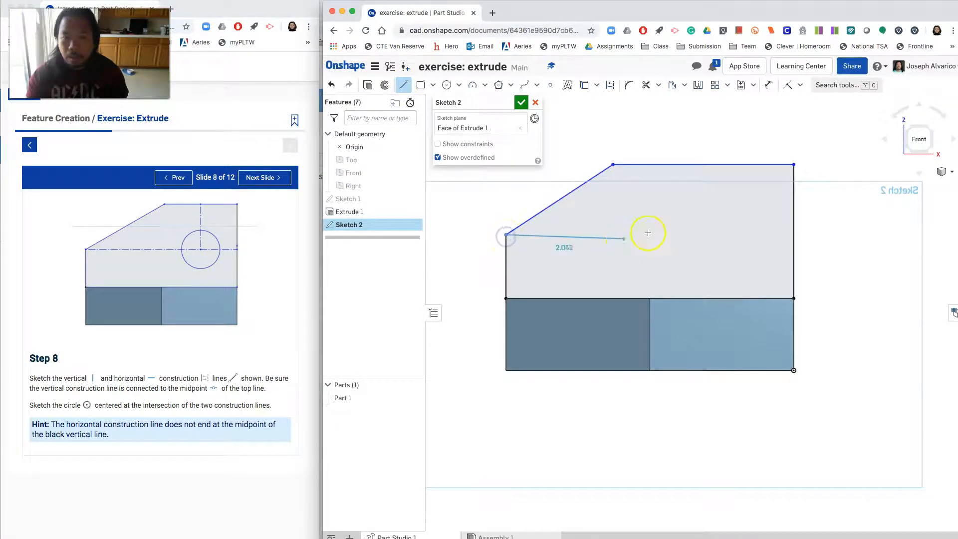
click(793, 233)
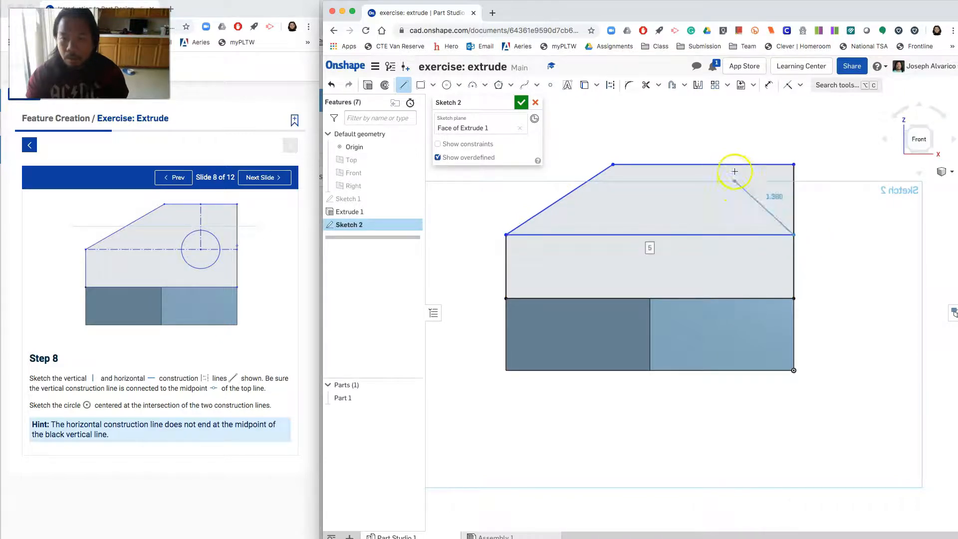
right_click(738, 206)
click(769, 215)
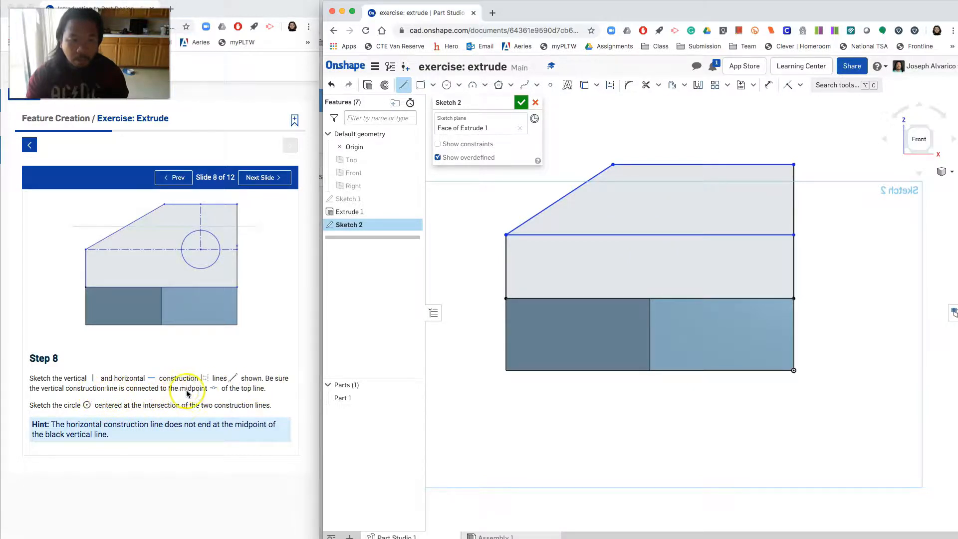
Sketch a vertical line from the midpoint of the profile's top line down to the horizontal line.
click(703, 165)
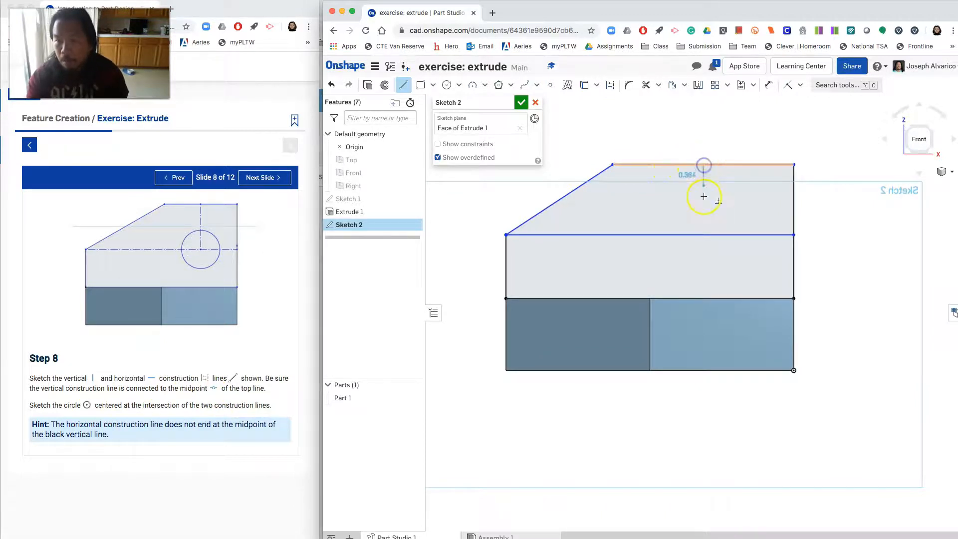
click(705, 234)
right_click(751, 223)
click(762, 217)
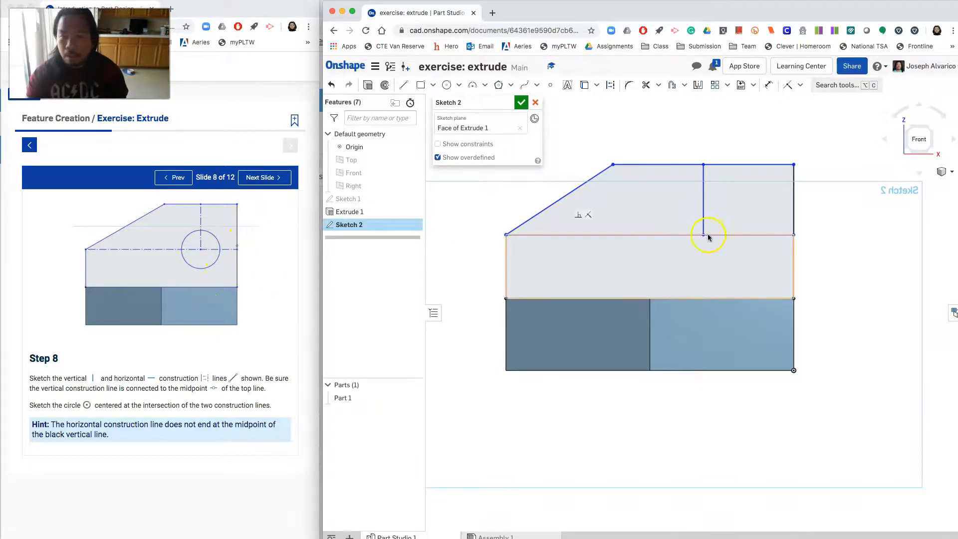
Convert the inner horizontal and vertical lines to construction geometry.
click(678, 236)
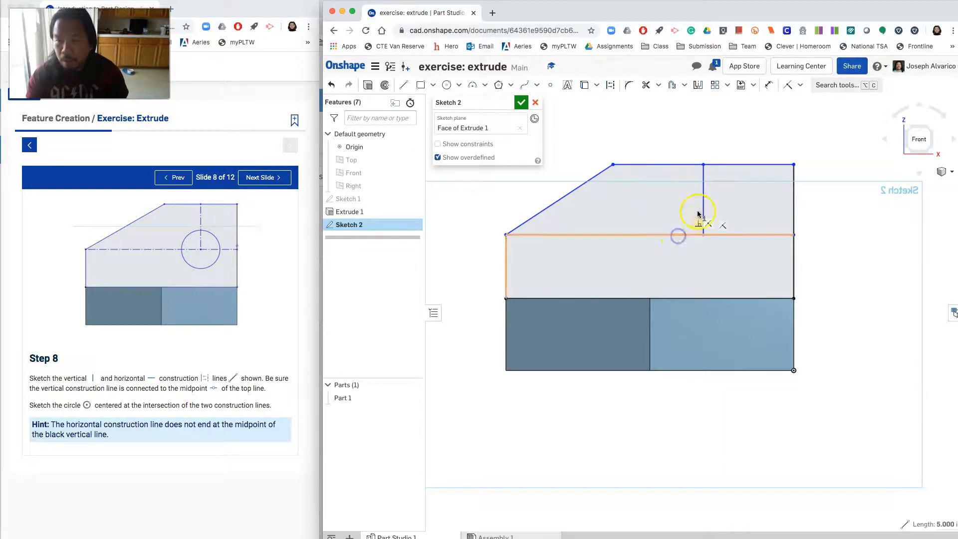
click(703, 204)
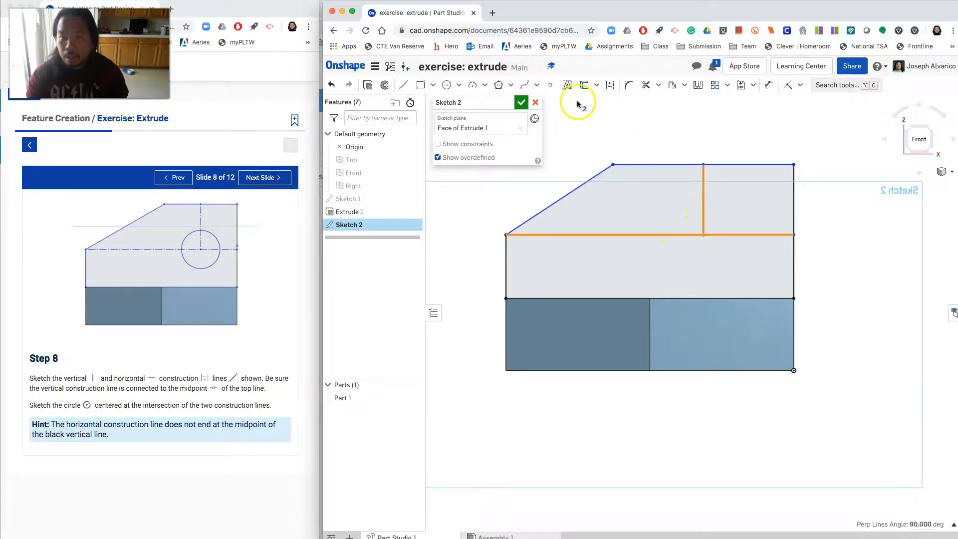
click(609, 85)
Sketch a circle about 1.2 in in diameter centered on the intersection of the two construction lines.
click(447, 85)
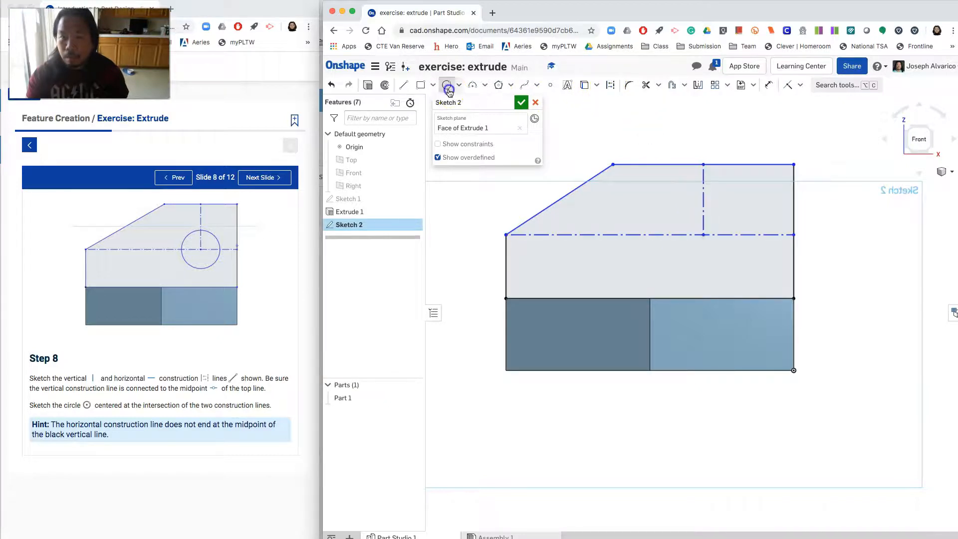
drag(704, 235, 727, 211)
right_click(766, 200)
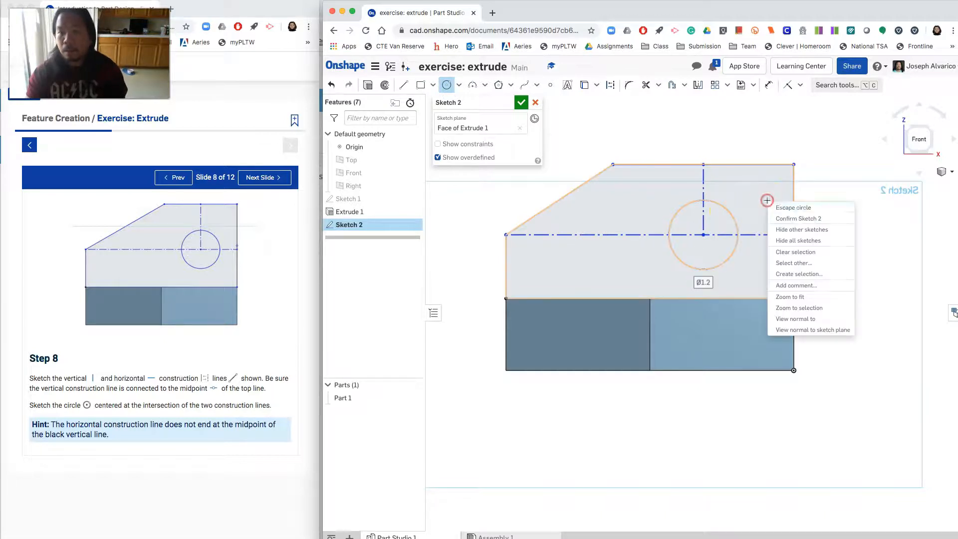
click(778, 205)
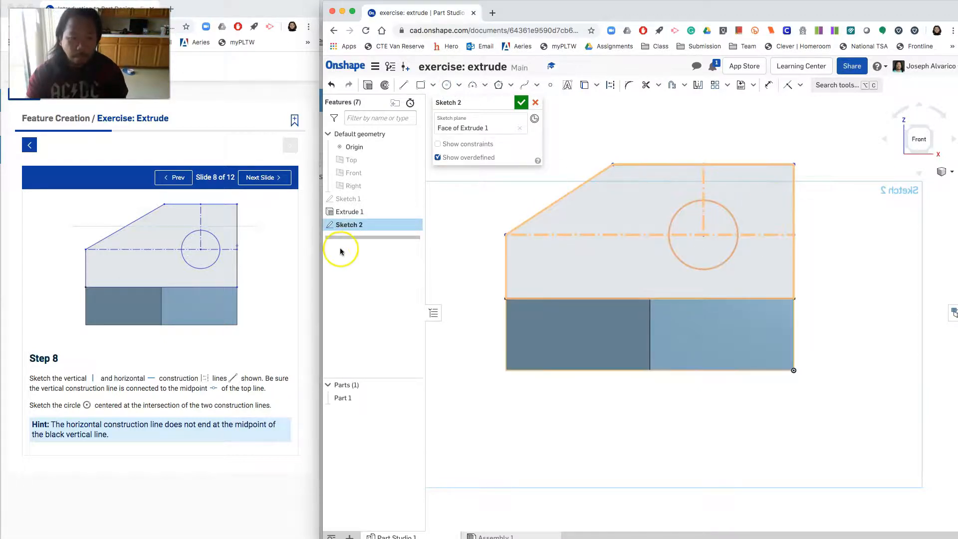
Go to exercise Step 9, show the sketch constraints to compare them with the exercise image, and hide them again.
click(255, 180)
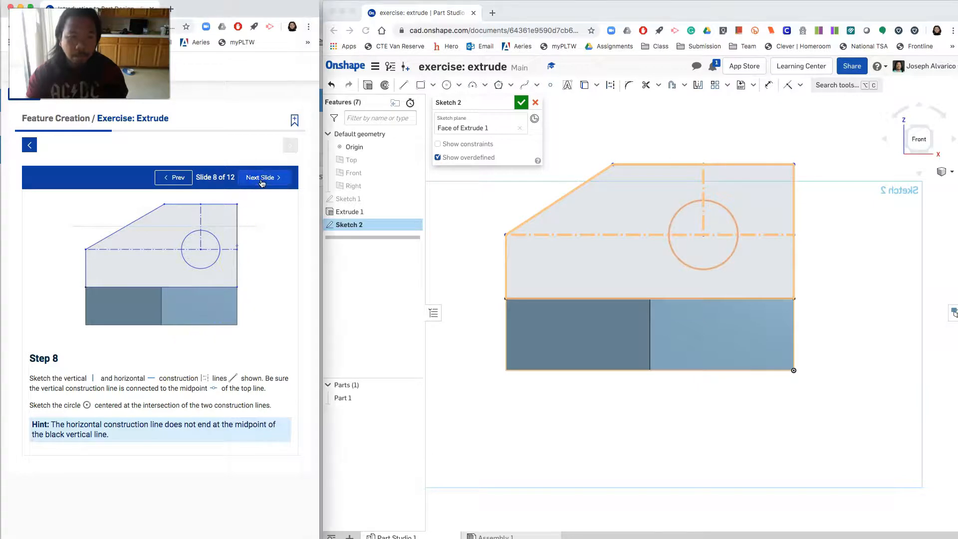
click(255, 181)
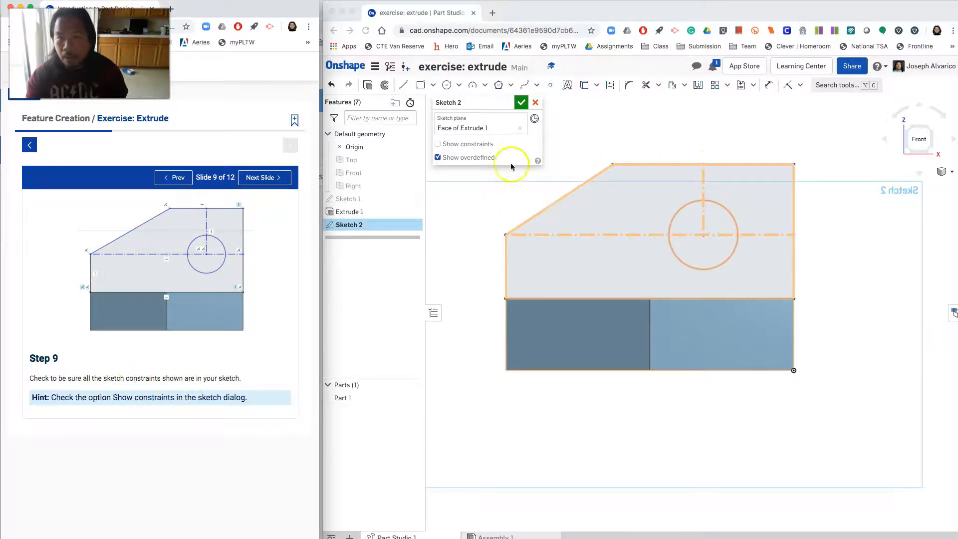
click(511, 145)
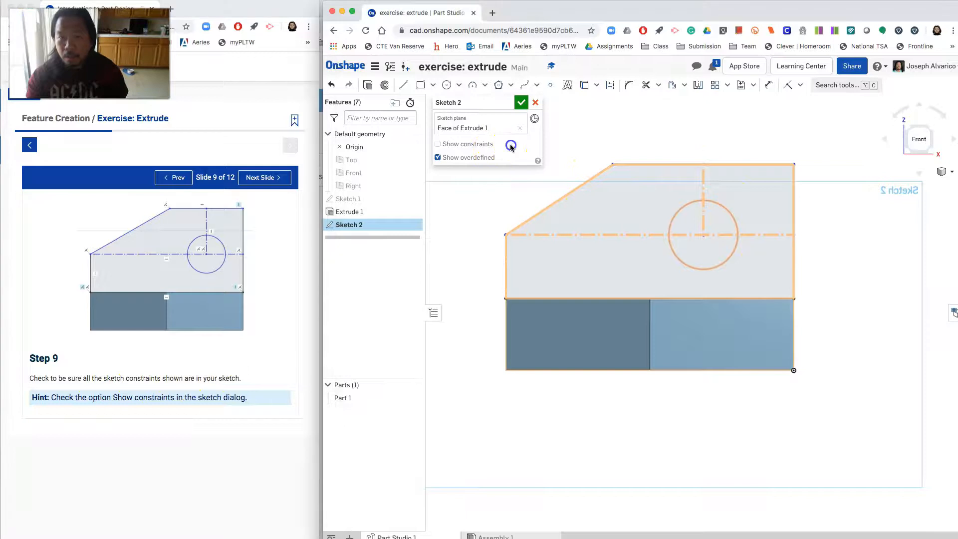
click(438, 144)
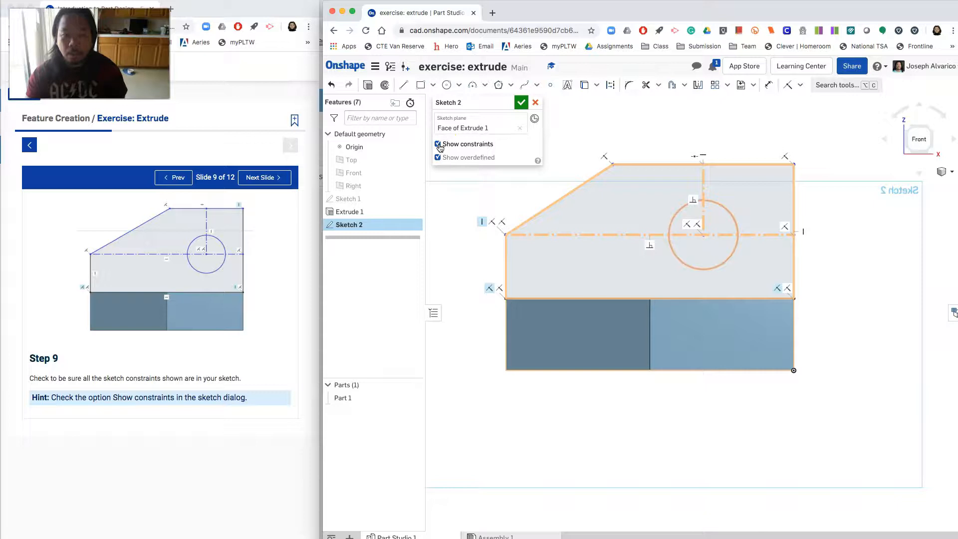
click(438, 145)
Go to exercise Step 10 and dimension the height from the part's bottom edge to the profile's top line as 4 in.
click(264, 177)
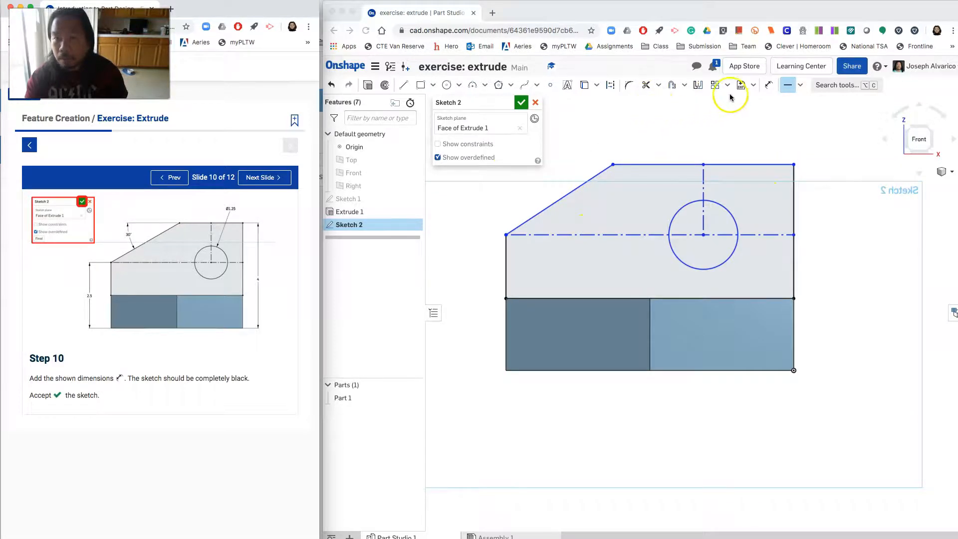
click(769, 87)
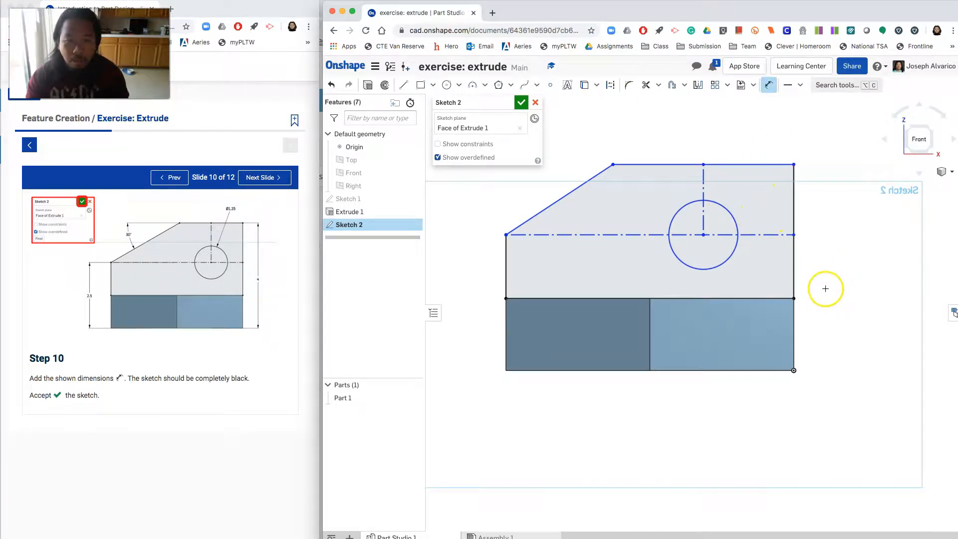
click(780, 164)
click(793, 370)
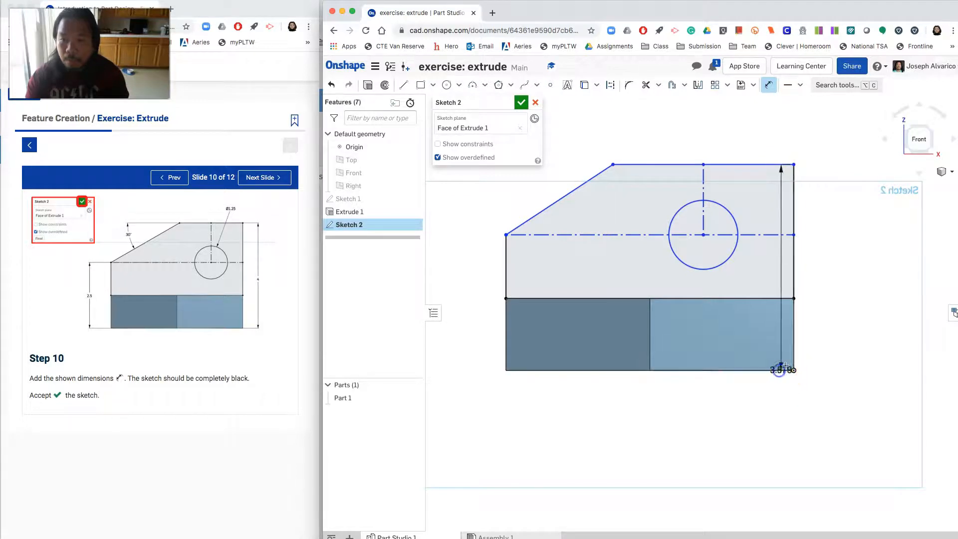
click(841, 277)
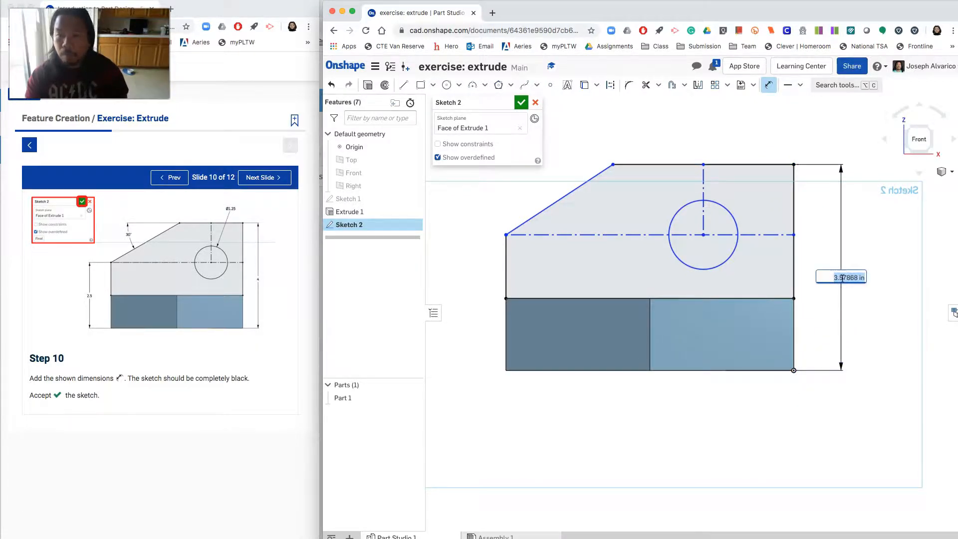
text(4)
key(Return)
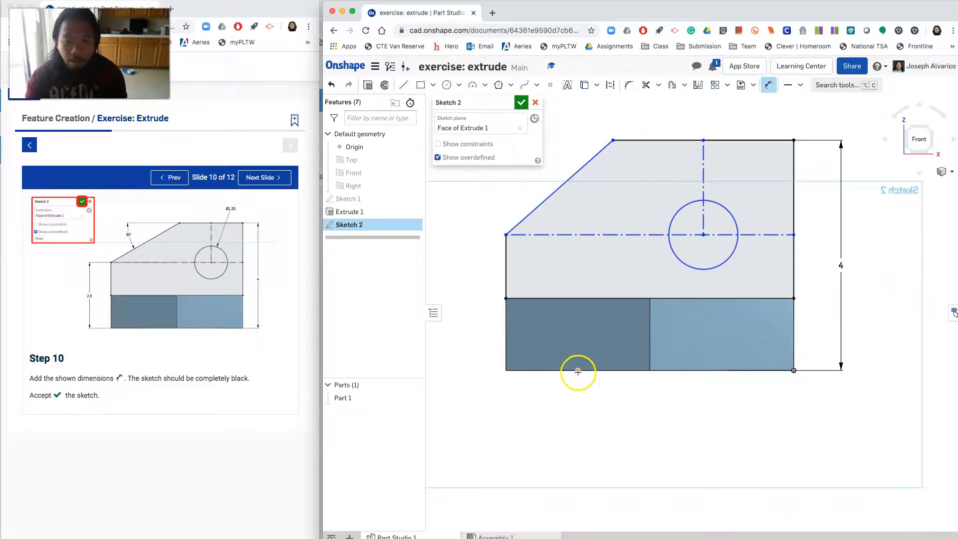
Dimension the height from the part's bottom edge to the slant's lower end as 2.5 in.
click(508, 236)
click(523, 370)
click(465, 294)
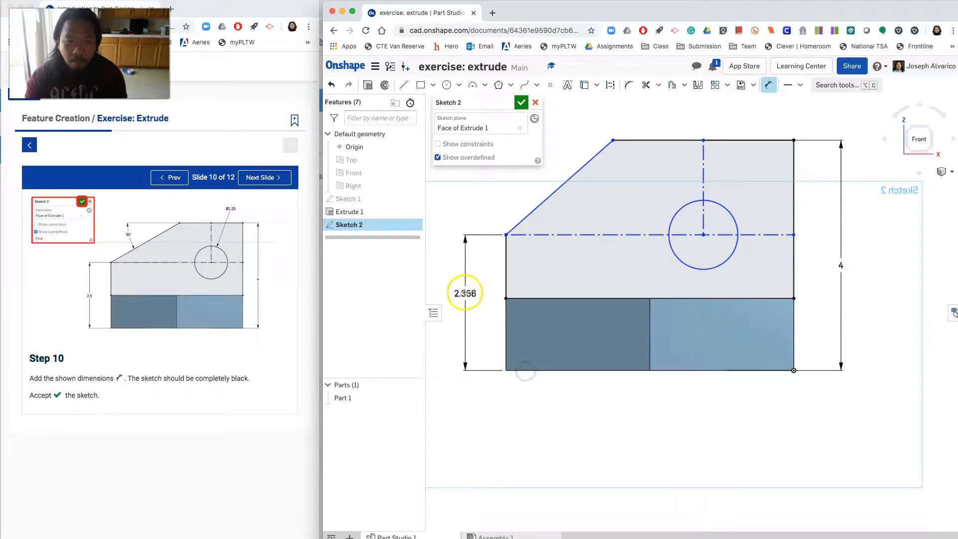
click(473, 301)
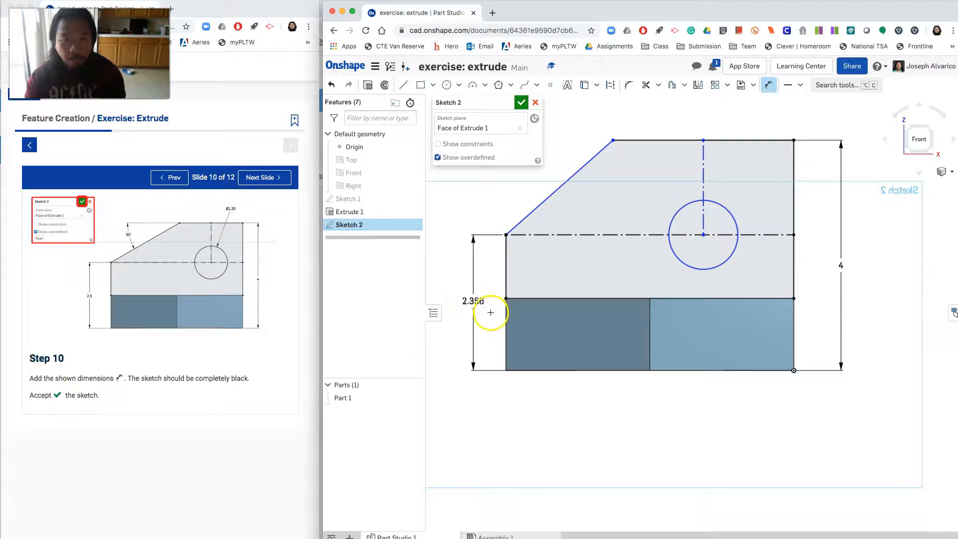
key(Return)
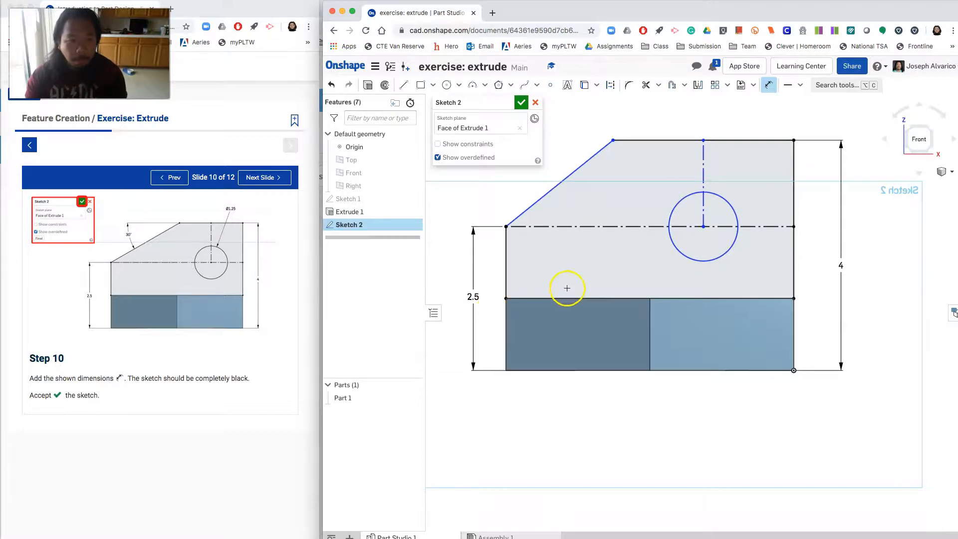
Dimension the angle between the profile's top line and the slanted line as 30°.
click(647, 143)
click(591, 159)
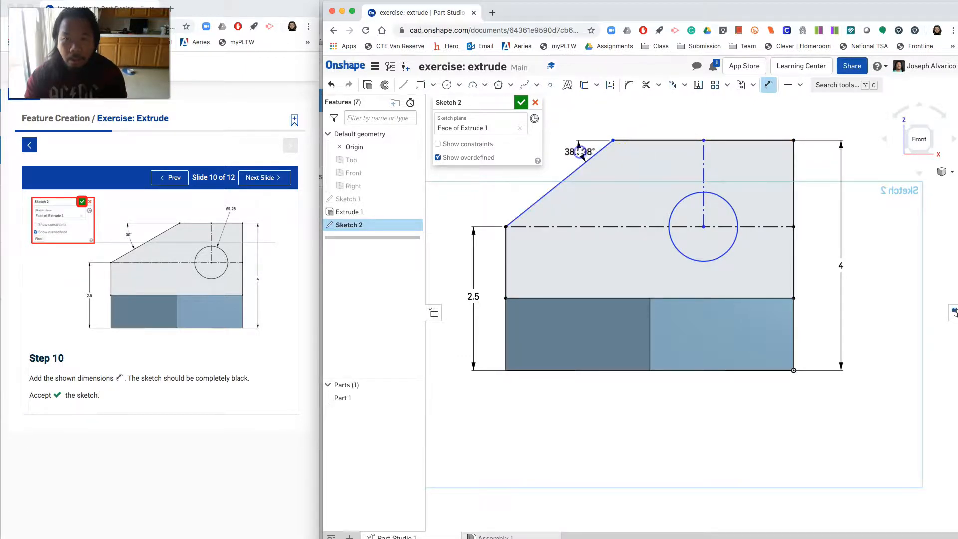
click(581, 153)
key(Return)
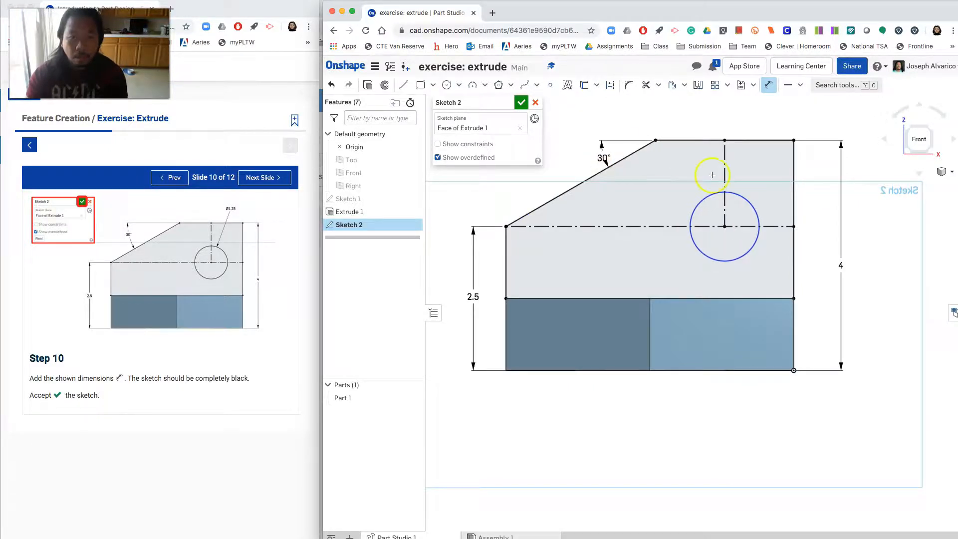
Set the circle's diameter to 1.25 in and accept the sketch.
click(746, 199)
click(765, 123)
double_click(765, 123)
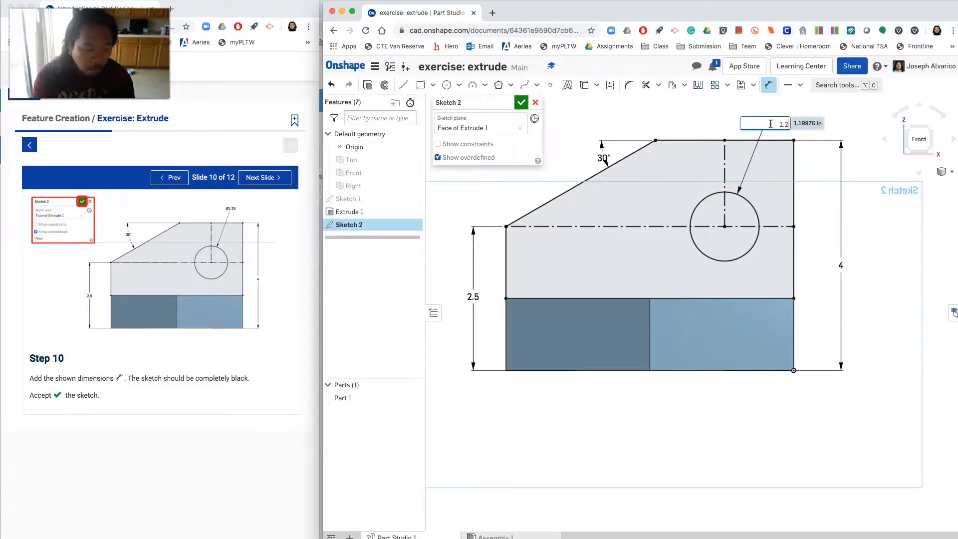
key(Return)
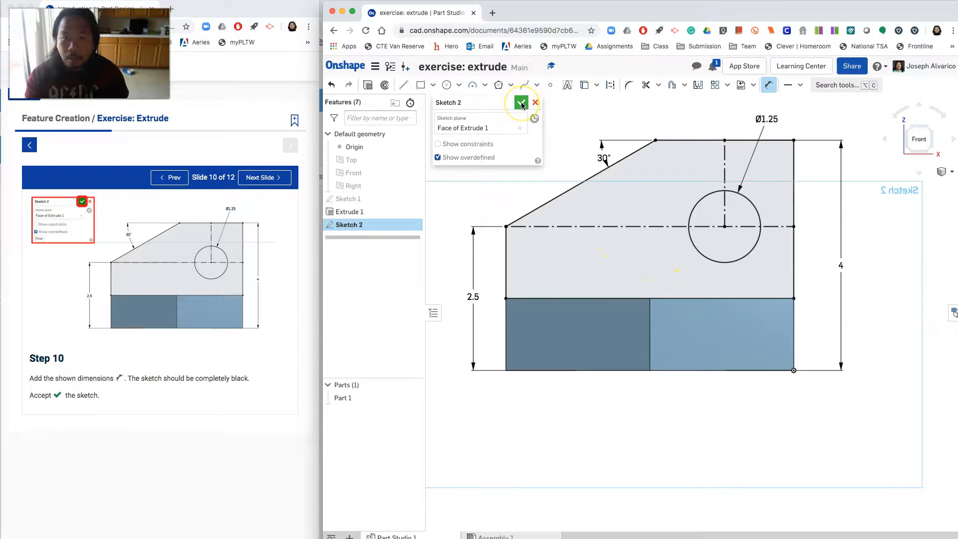
click(521, 102)
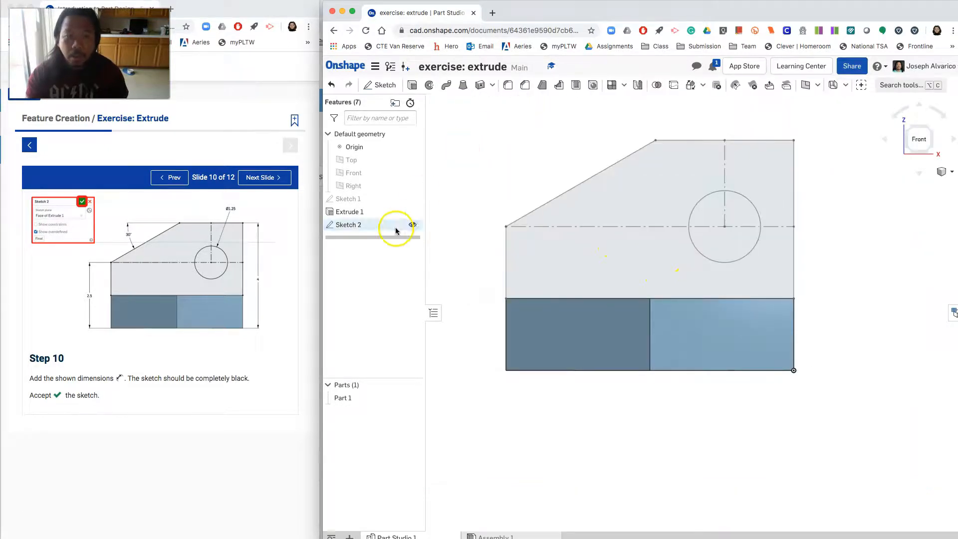
Go to exercise Step 11 and extrude the Sketch 2 profile around the circle 1 in toward the front, adding it to Part 1.
click(264, 178)
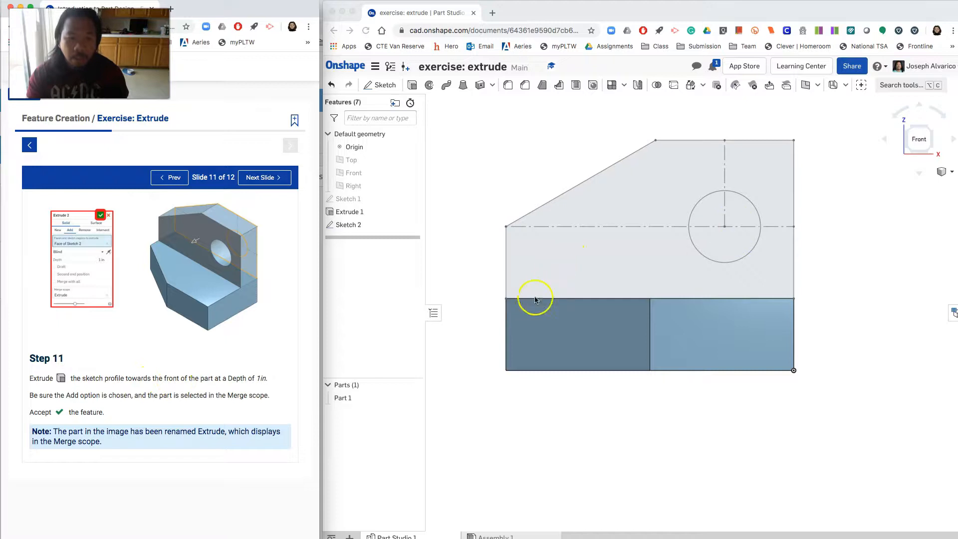
click(944, 172)
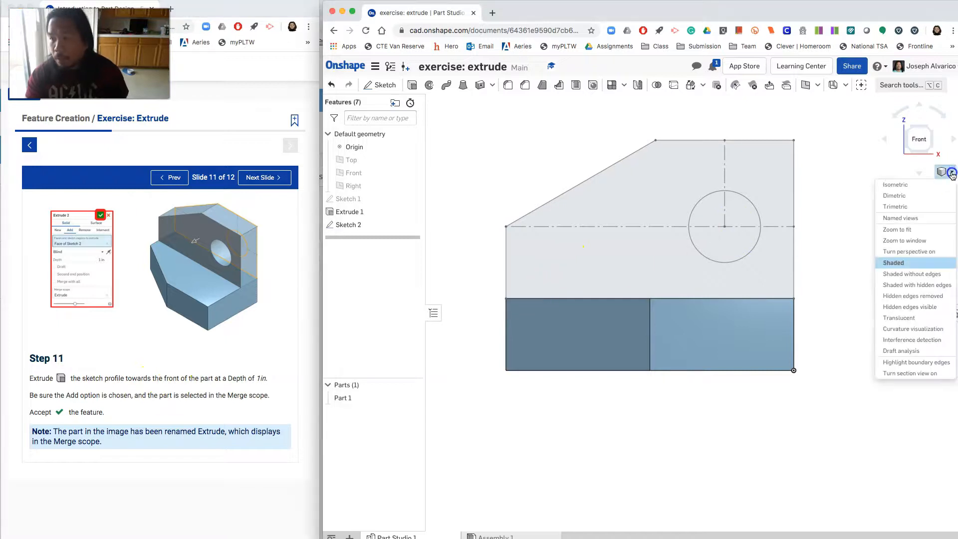
click(925, 186)
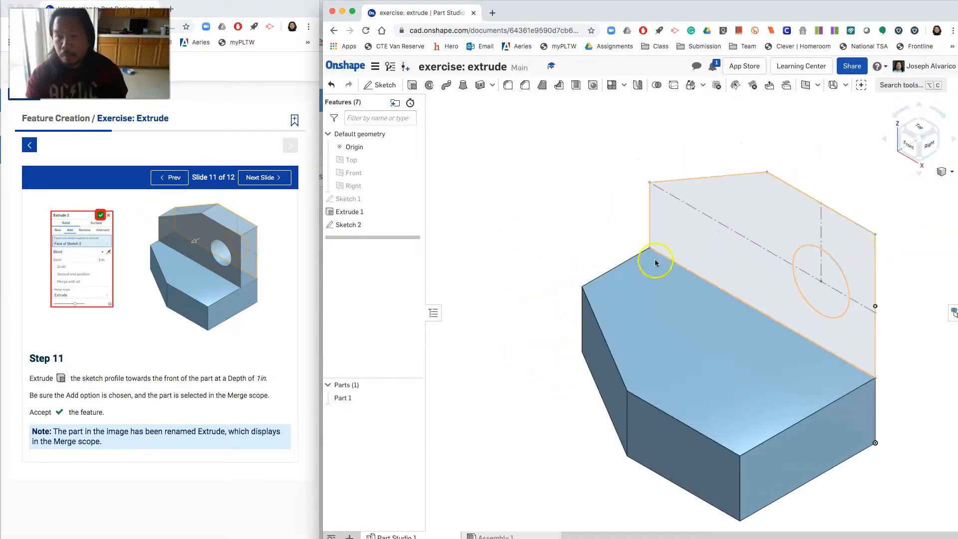
click(771, 204)
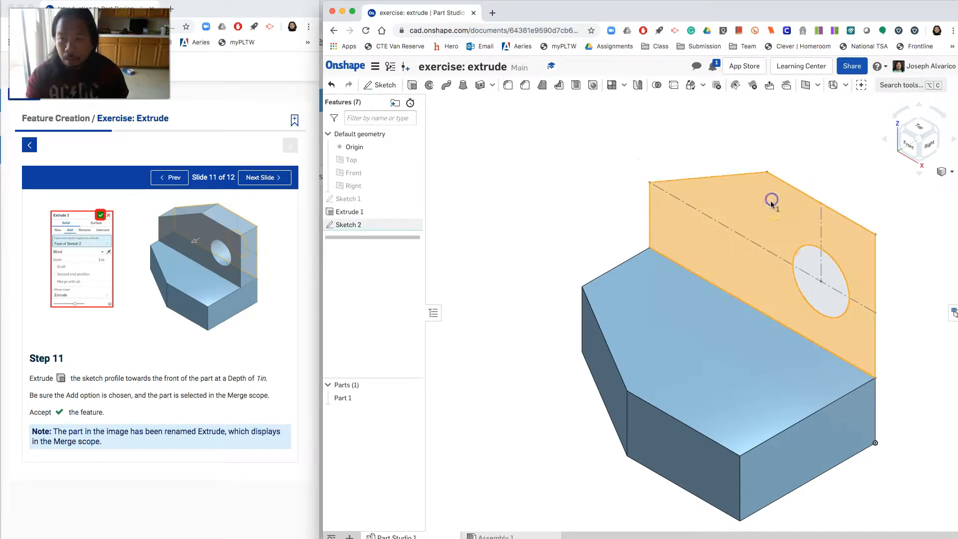
click(415, 89)
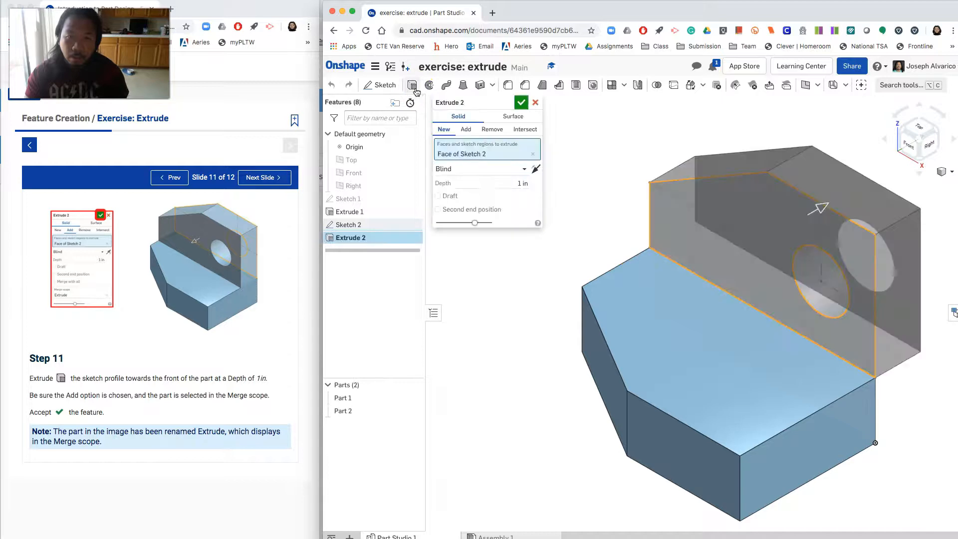
click(533, 170)
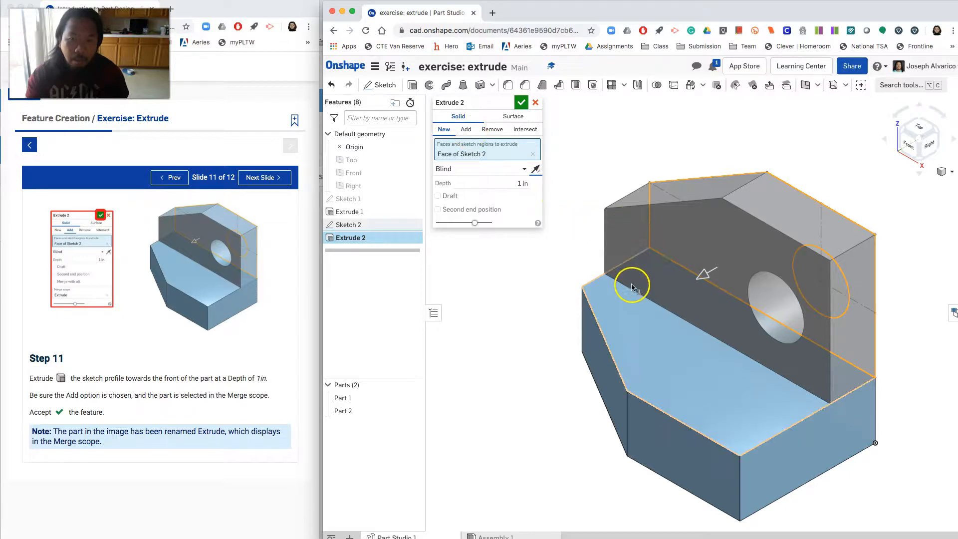
click(466, 130)
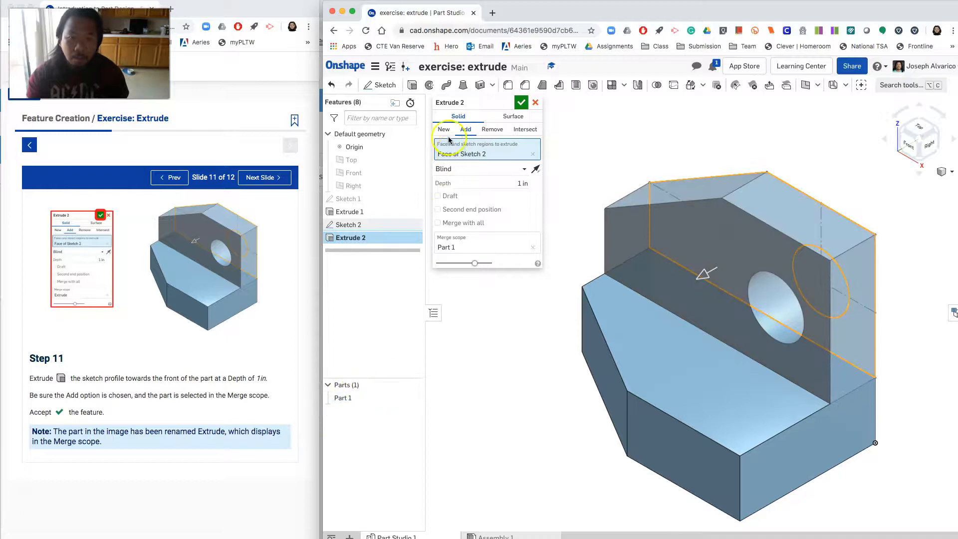
click(444, 130)
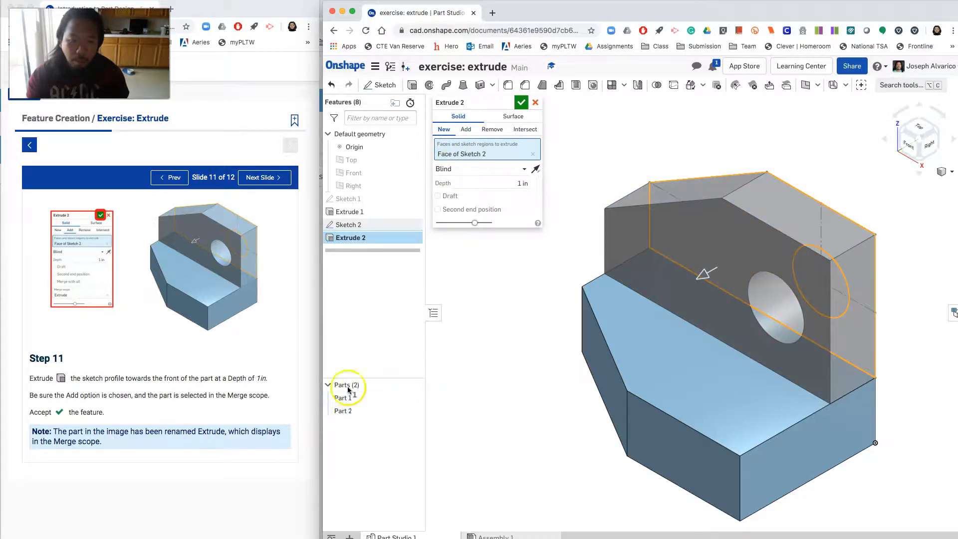
click(467, 131)
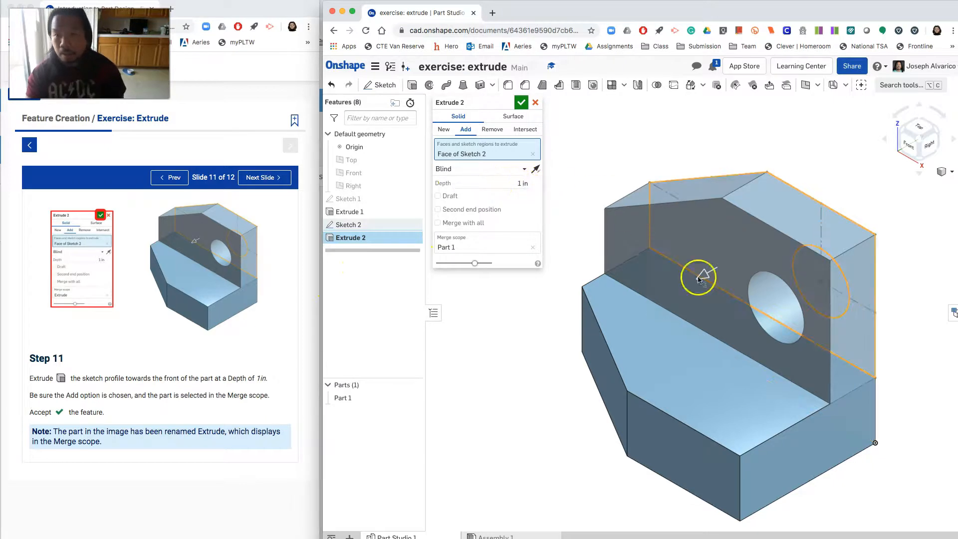
click(520, 103)
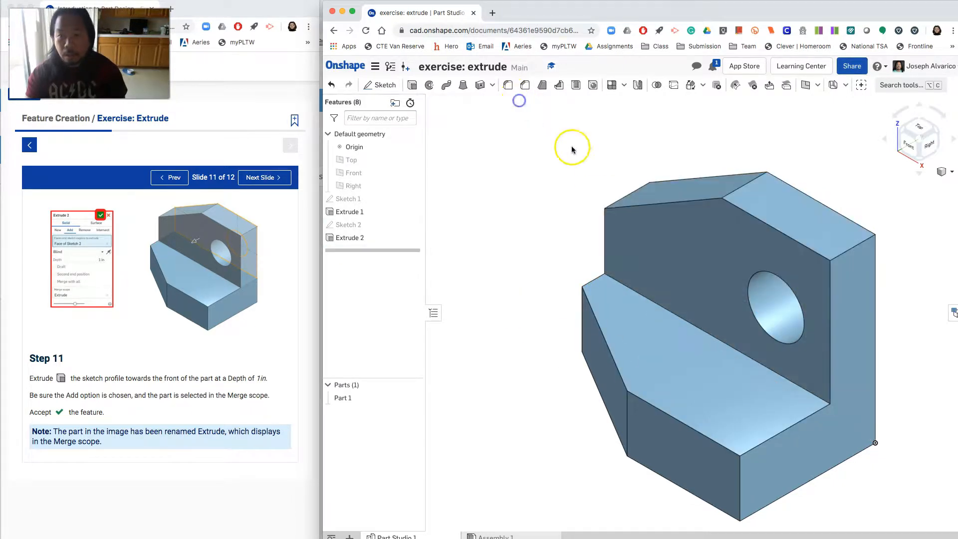
Rename Part 1 as Extrude.
scroll(559, 219, down, 1)
middle_drag(566, 238, 527, 204)
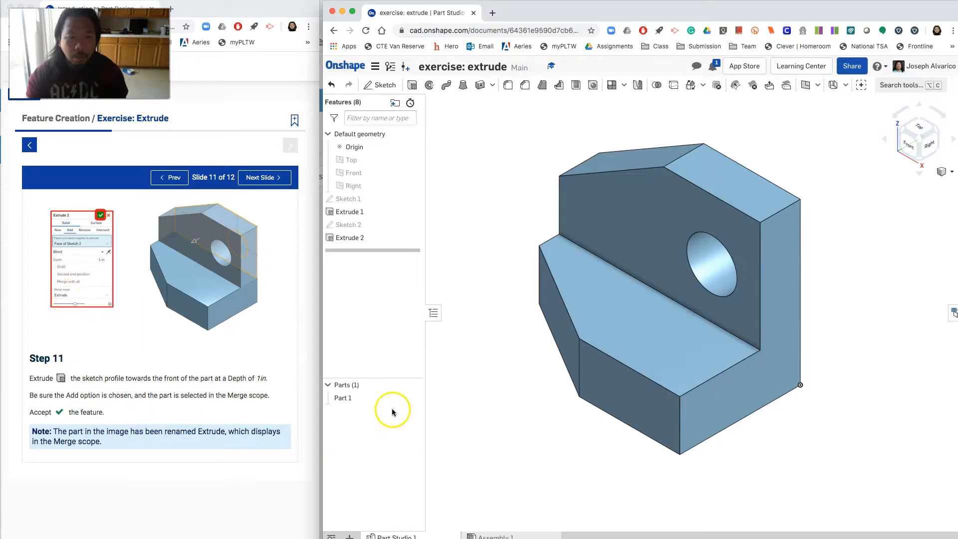
right_click(366, 397)
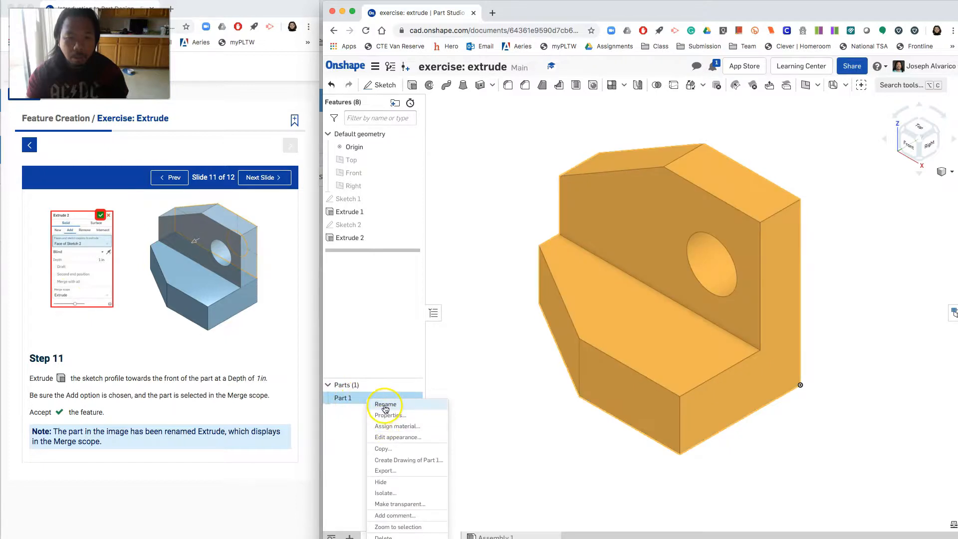
click(385, 406)
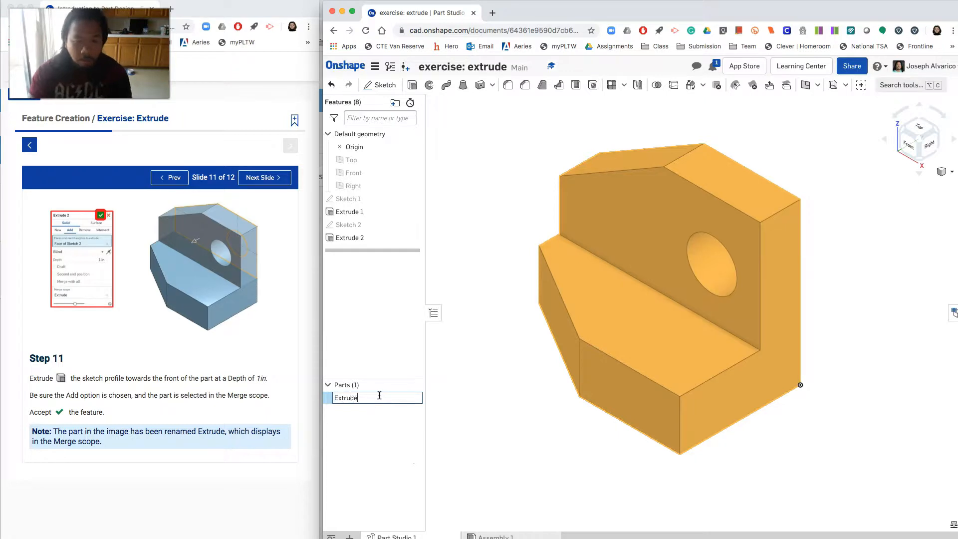
click(492, 416)
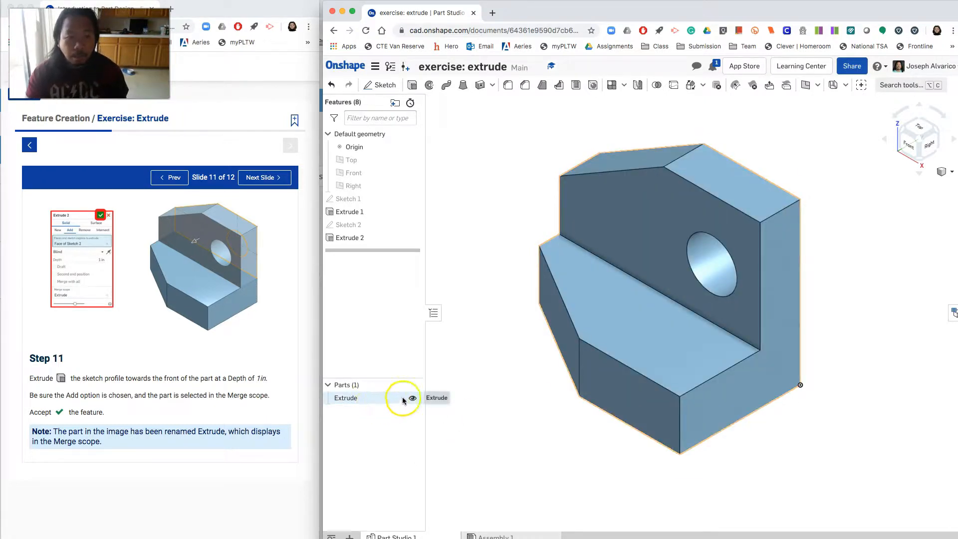
Go to exercise Step 12 and check the volume of the Extrude part in its mass properties.
click(273, 179)
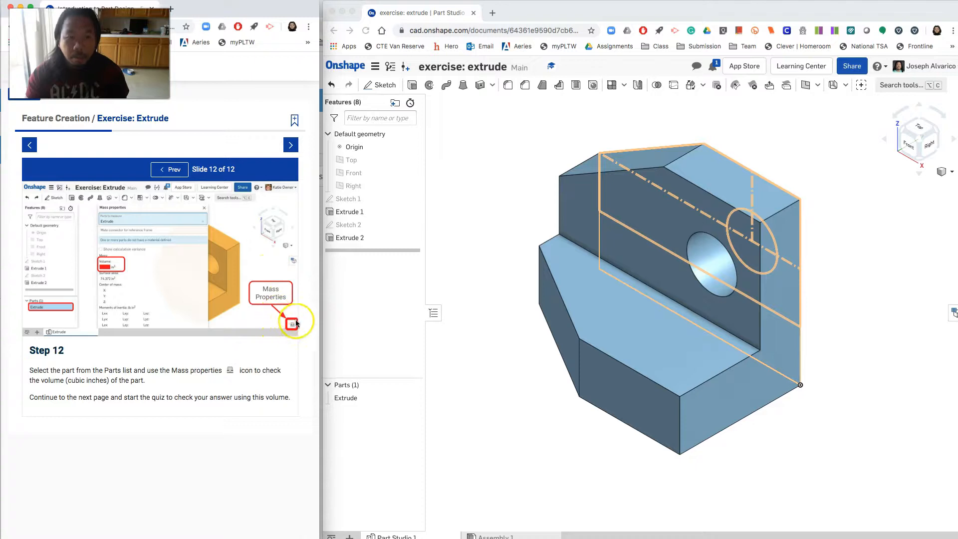
click(481, 298)
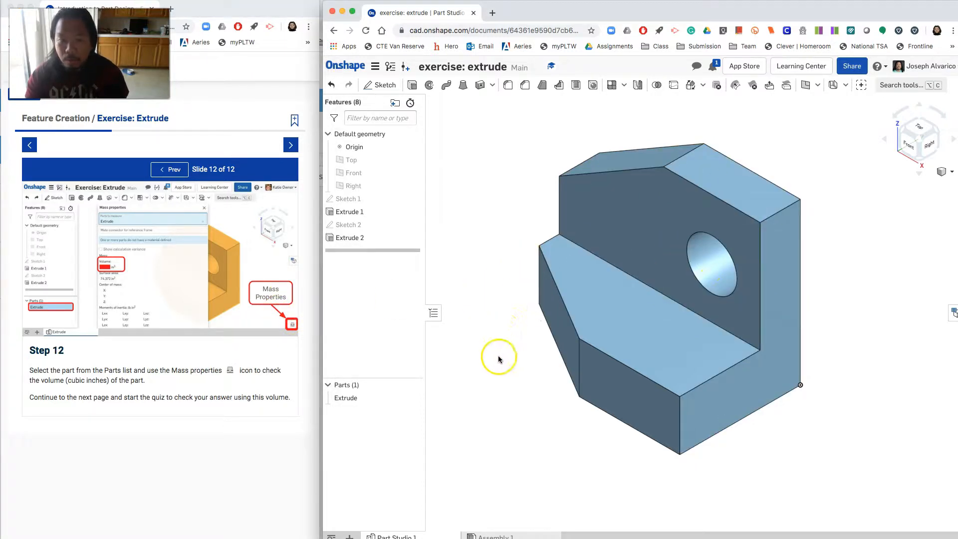
click(352, 402)
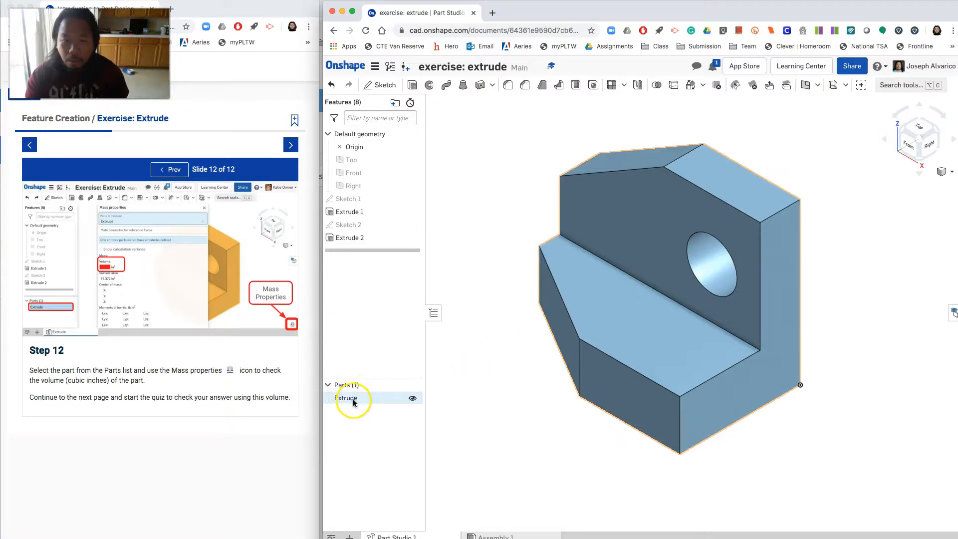
click(353, 402)
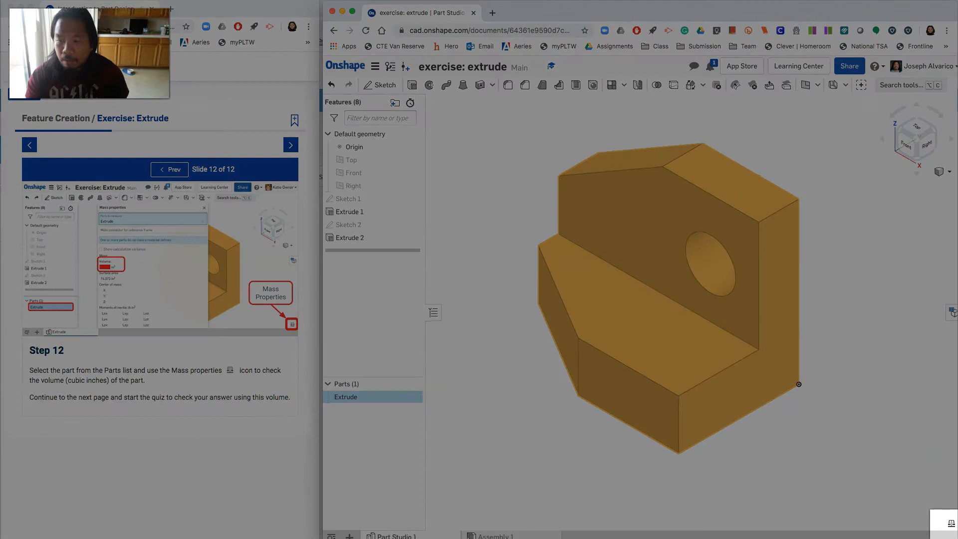
drag(957, 538, 955, 535)
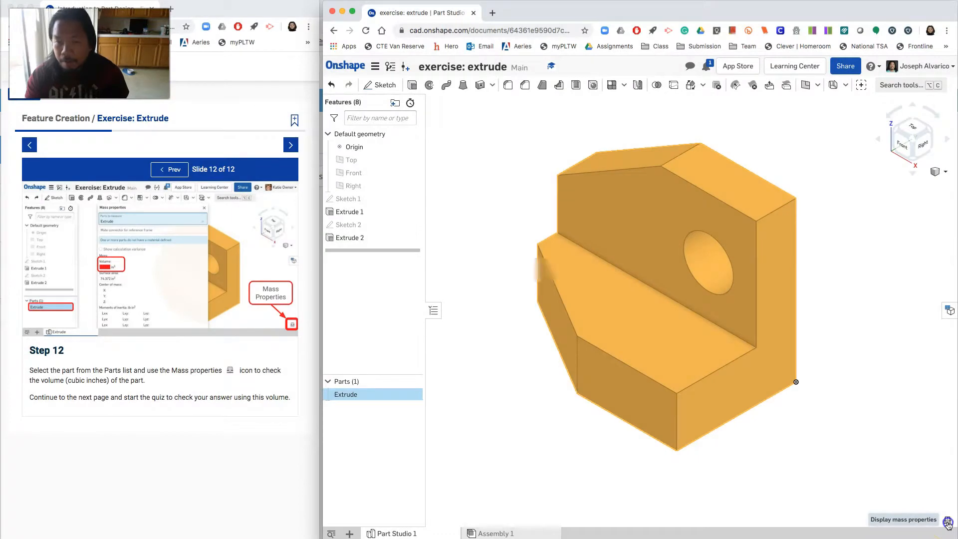
click(947, 523)
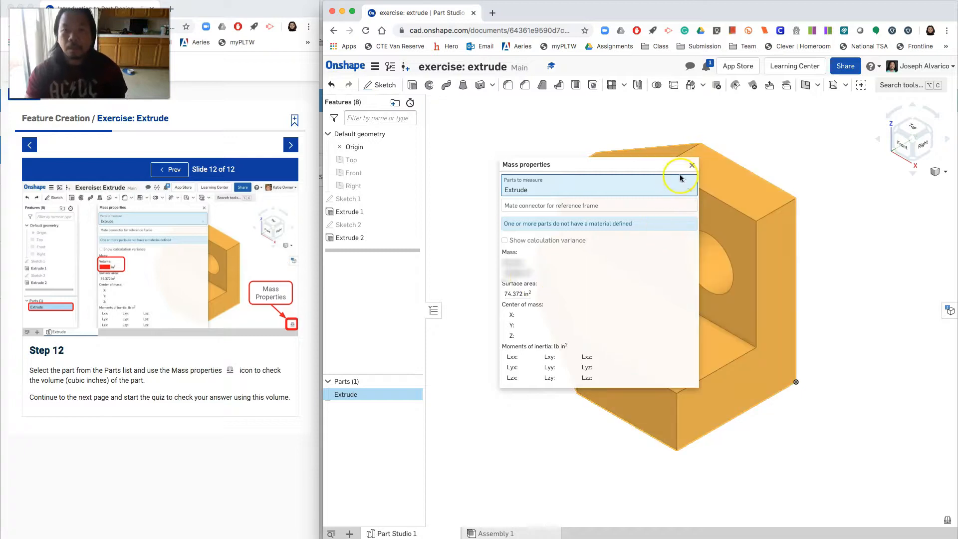
click(695, 168)
Begin the exercise self-check and display the Extrude part's mass properties again, moved clear of the model, to answer the volume question.
click(291, 147)
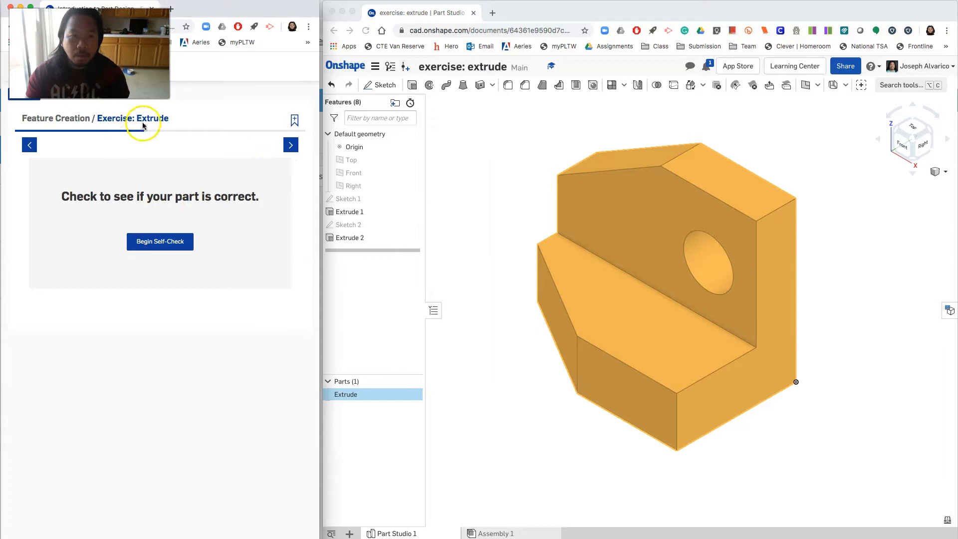
click(166, 247)
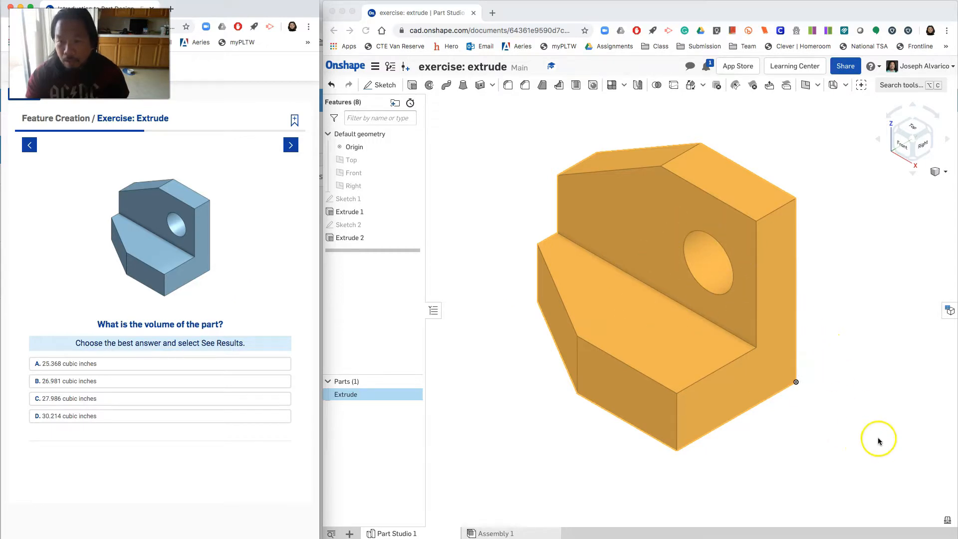
click(948, 522)
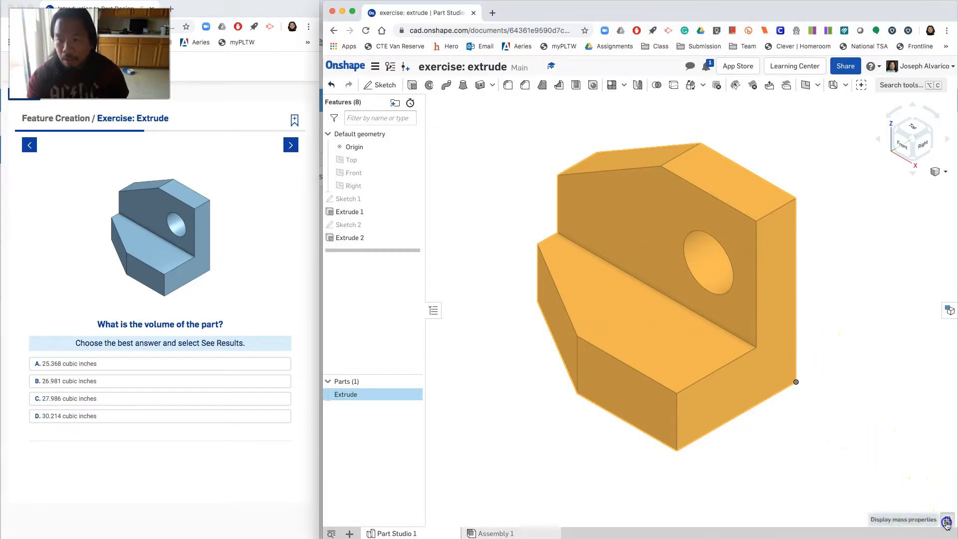
click(946, 522)
drag(631, 168, 884, 286)
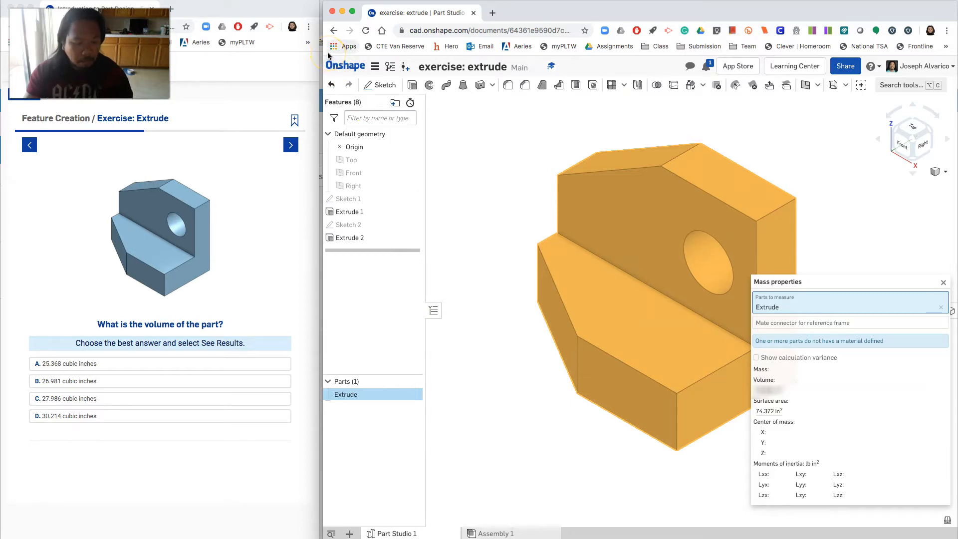
Capture the workspace area showing the part with its mass properties, and close the exercise document.
drag(328, 54, 954, 531)
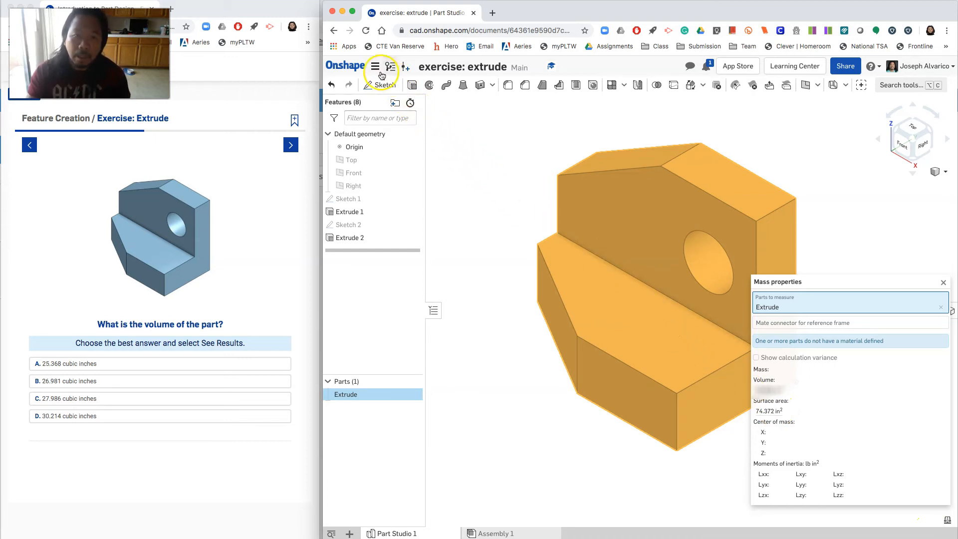
click(375, 66)
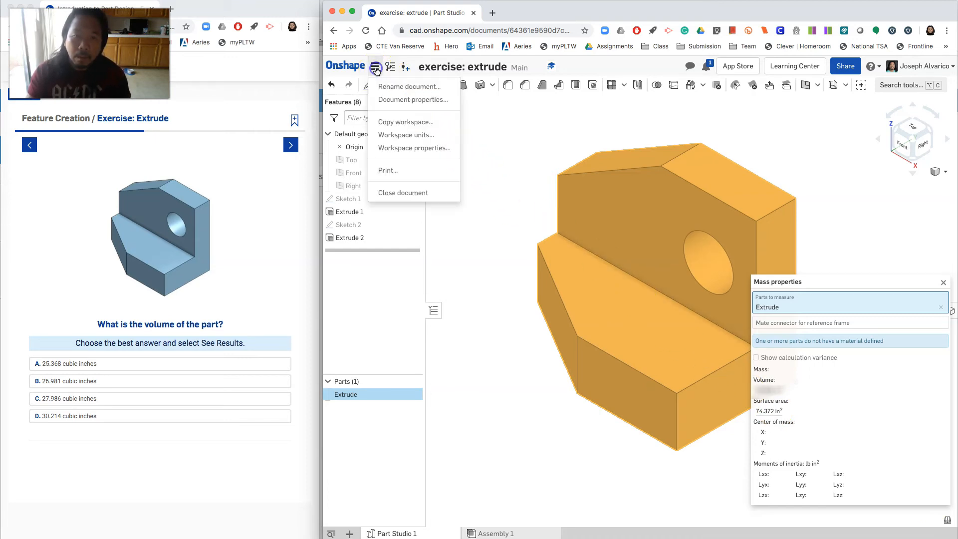
click(407, 194)
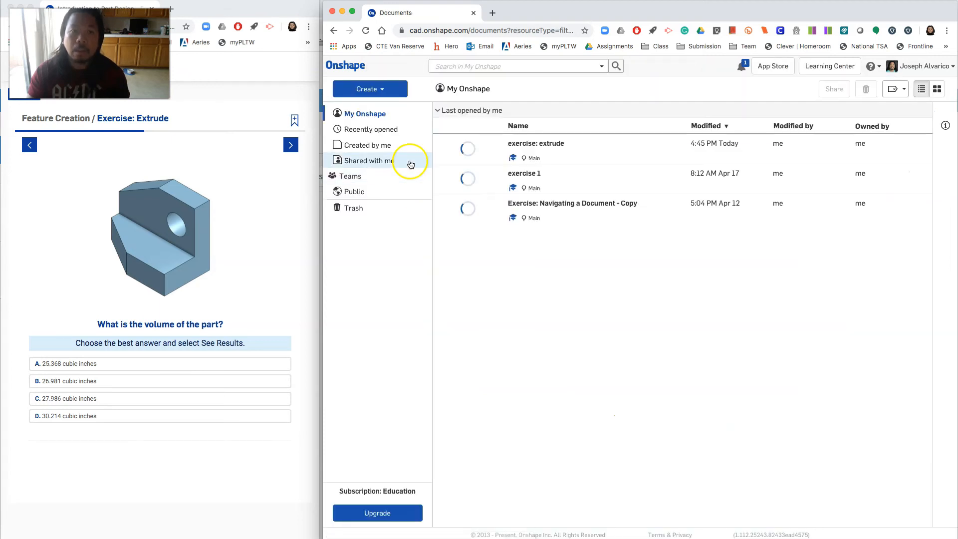